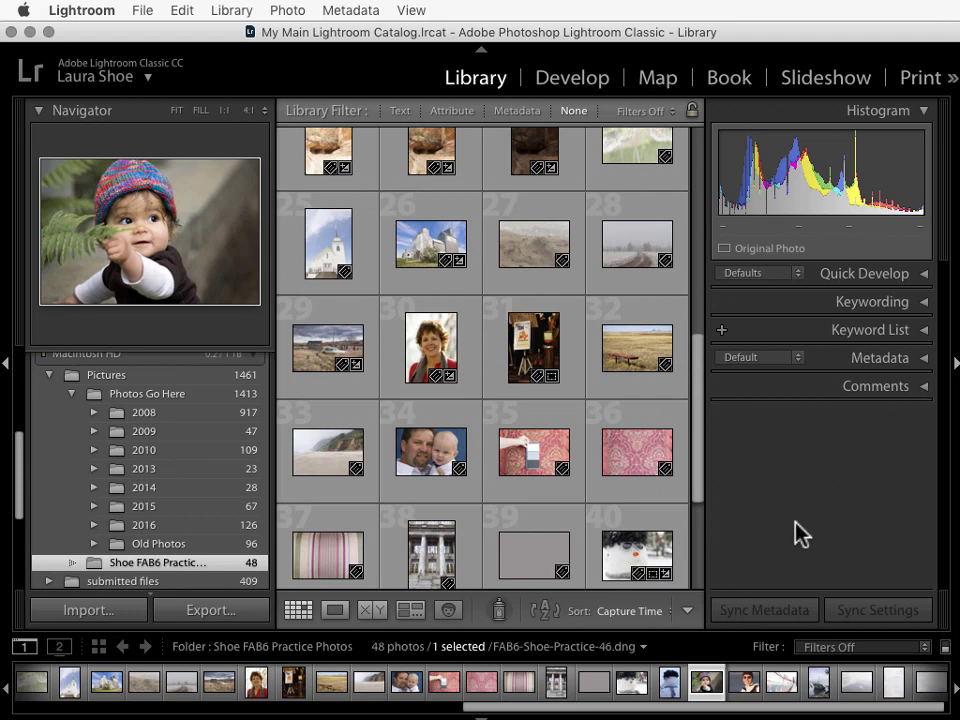
Check the supported-camera list in the browser, then bring up File › Tethered Capture in Lightroom
key("super+Tab")
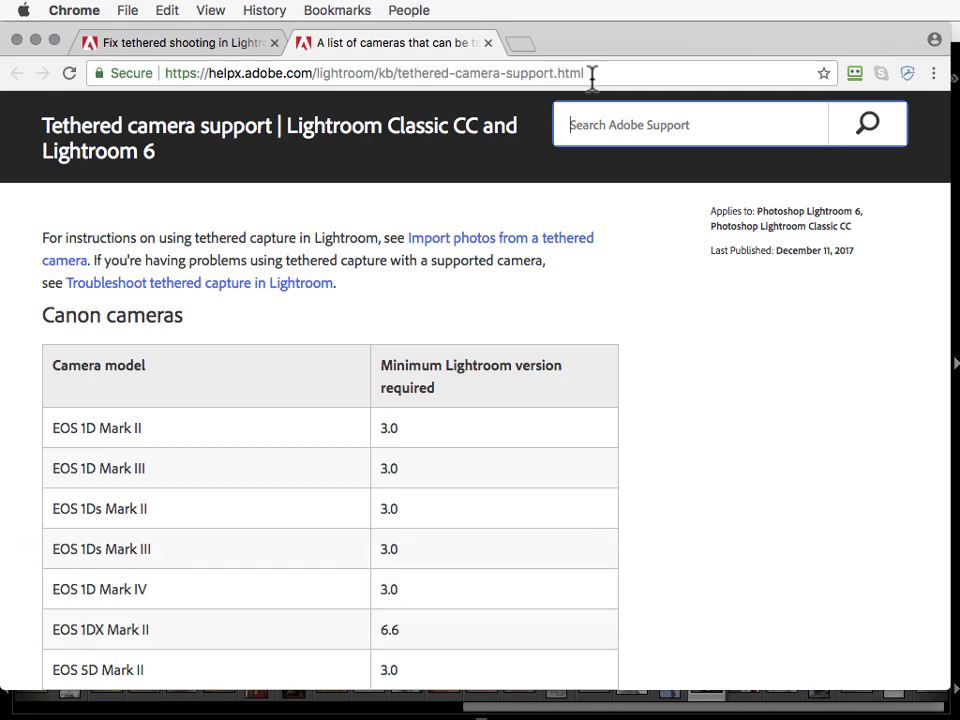
key("super+Tab")
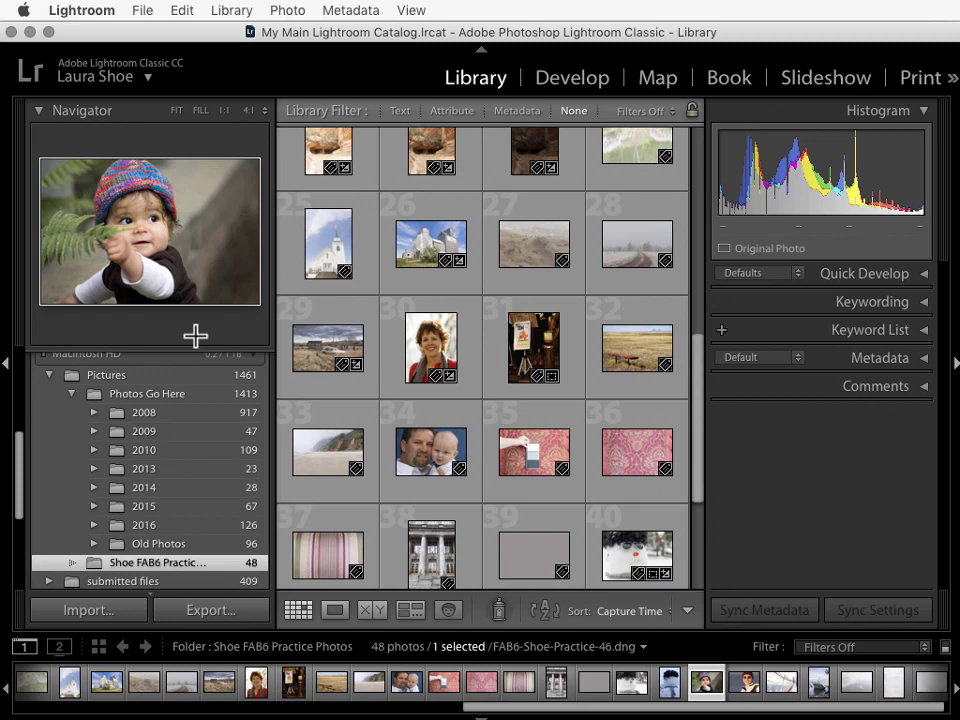
left_click(146, 12)
mouse_move(196, 196)
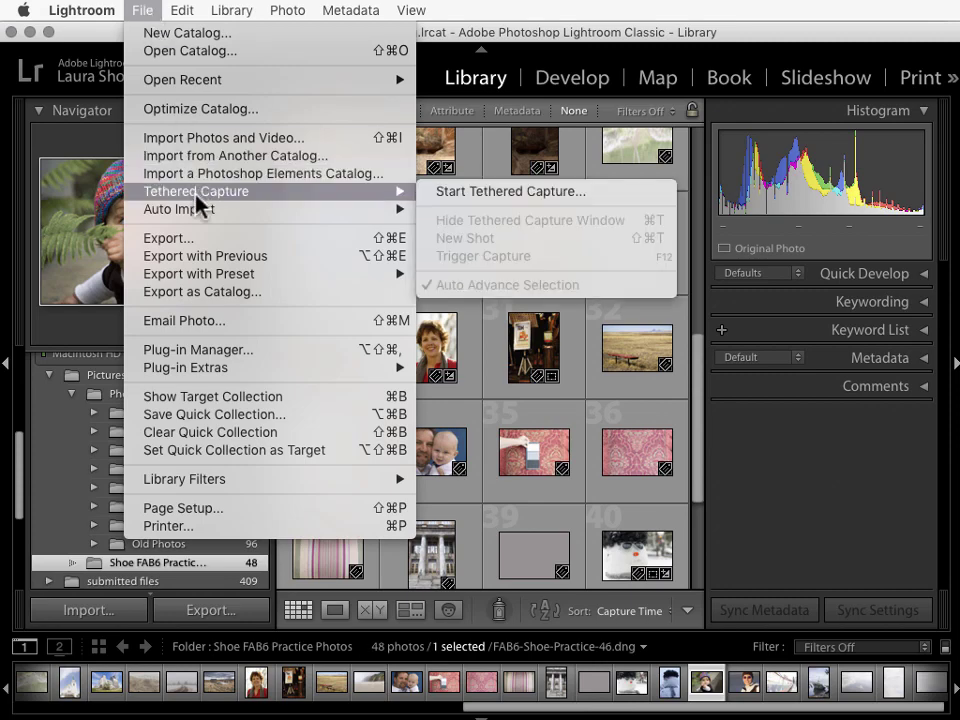
Start tethered capture settings with session Lucy and the naming template set to Filename
left_click(562, 198)
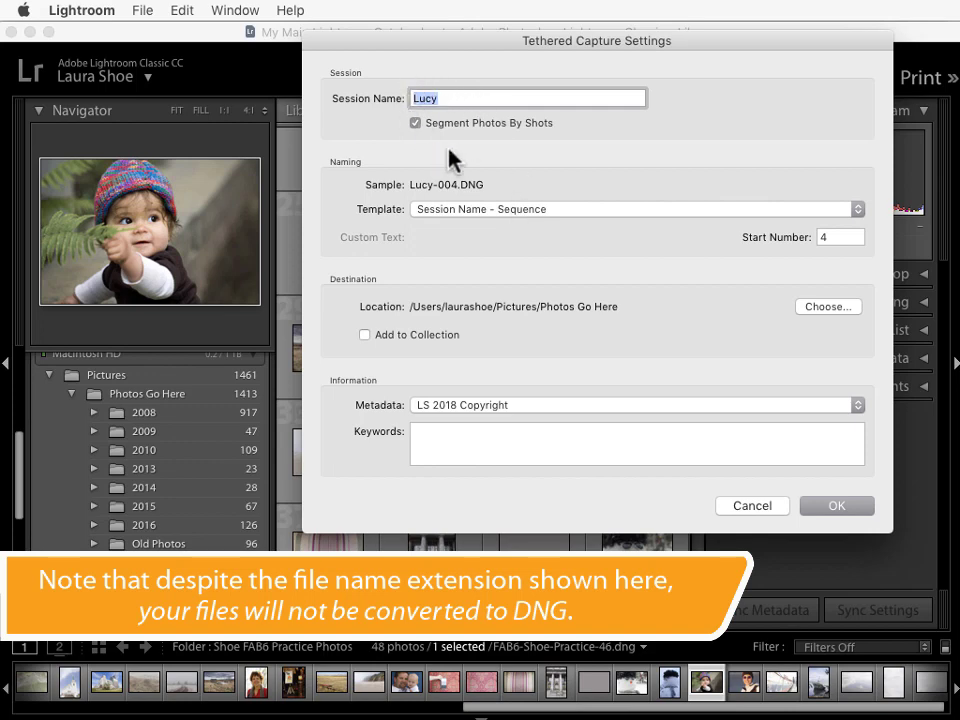
left_click(495, 209)
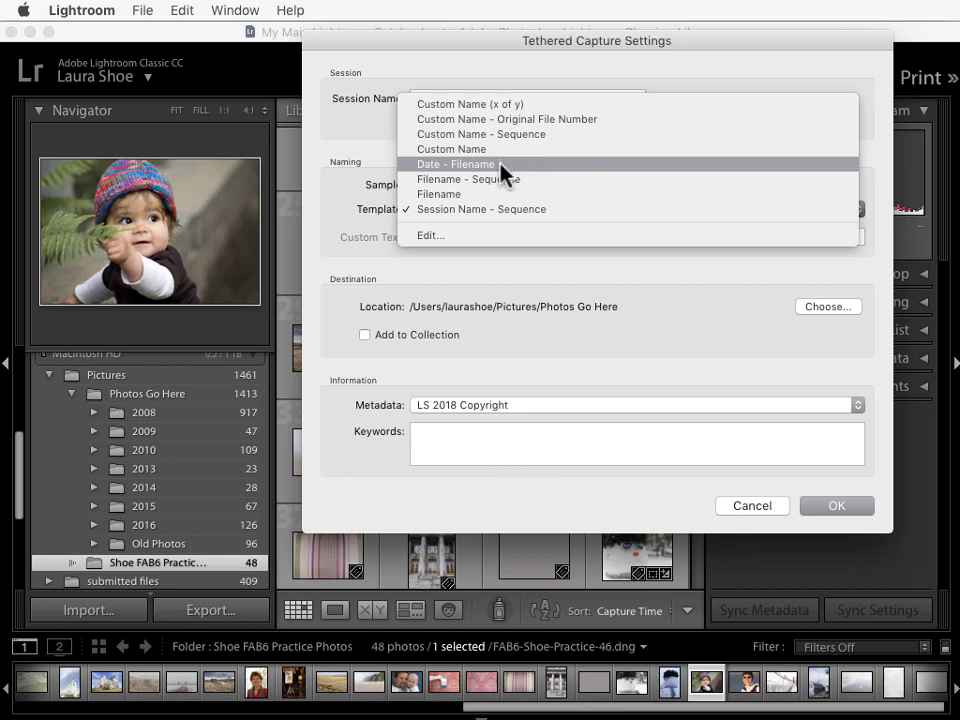
left_click(457, 194)
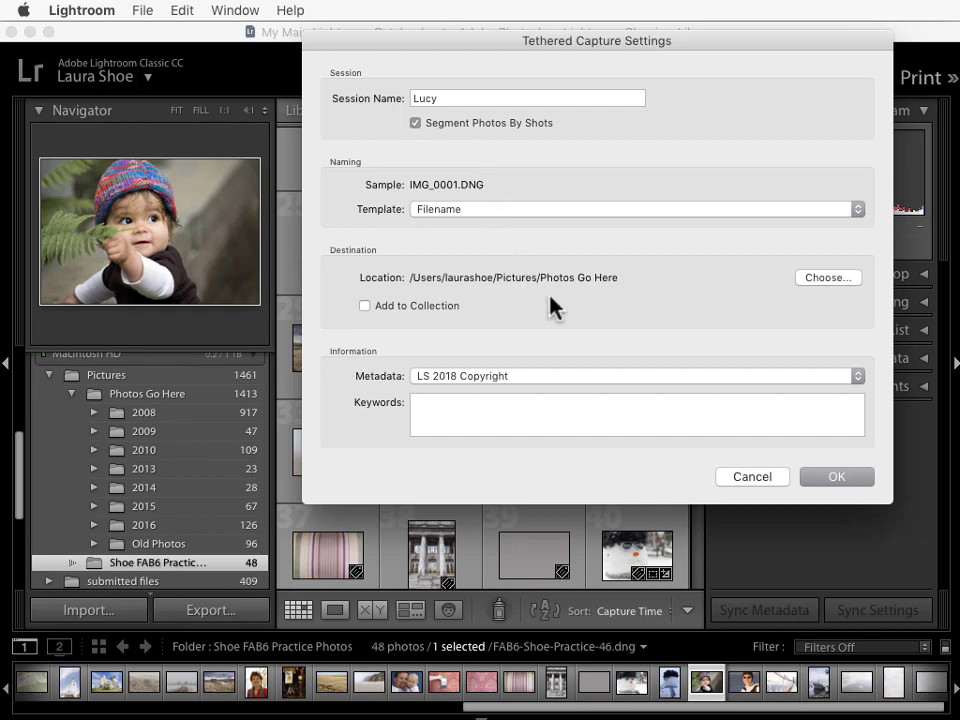
Create a folder named 2018 inside Photos Go Here and choose it as the capture destination
left_click(822, 280)
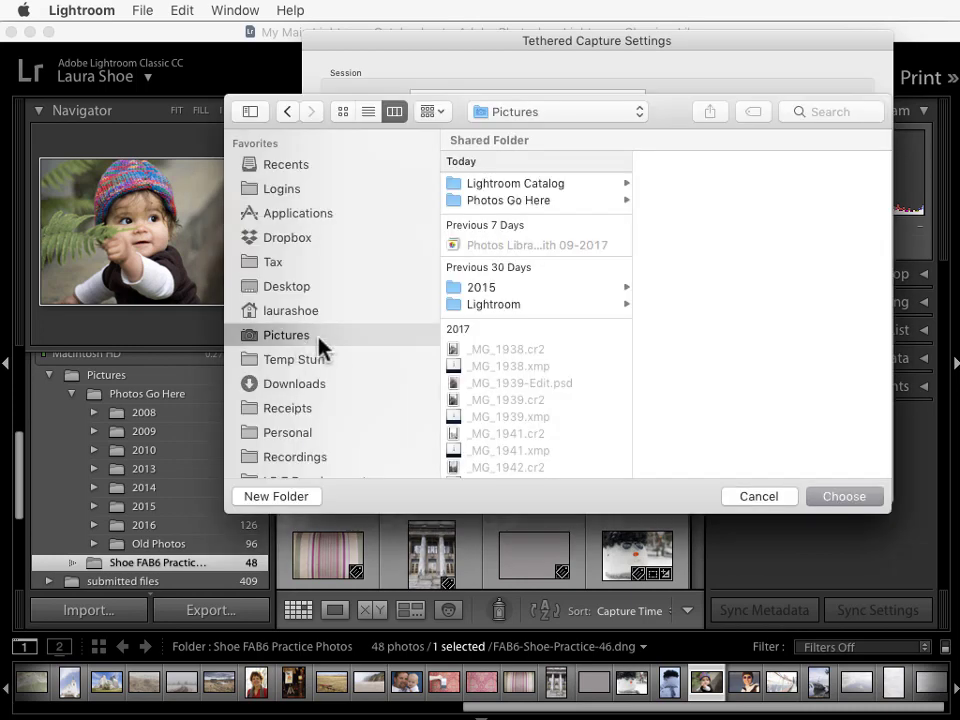
left_click(529, 201)
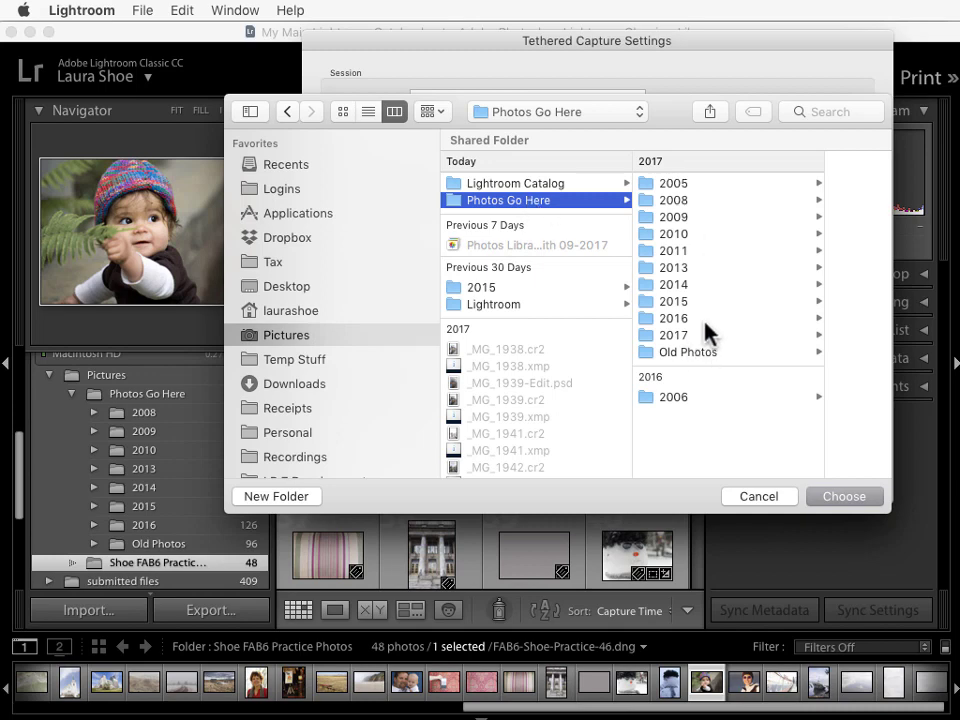
left_click(297, 505)
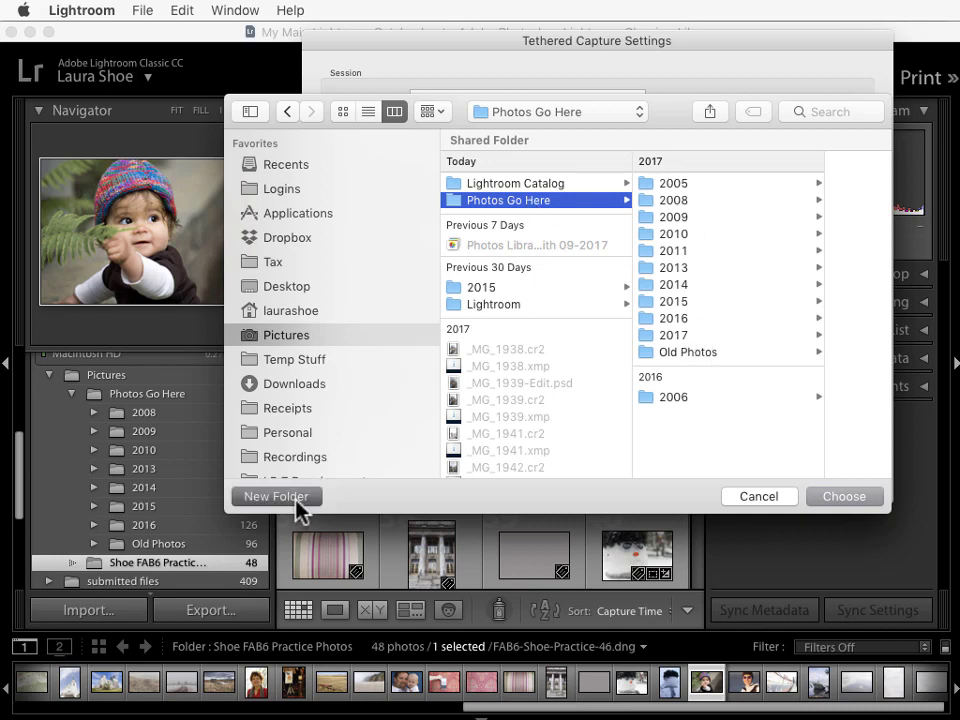
type("2018")
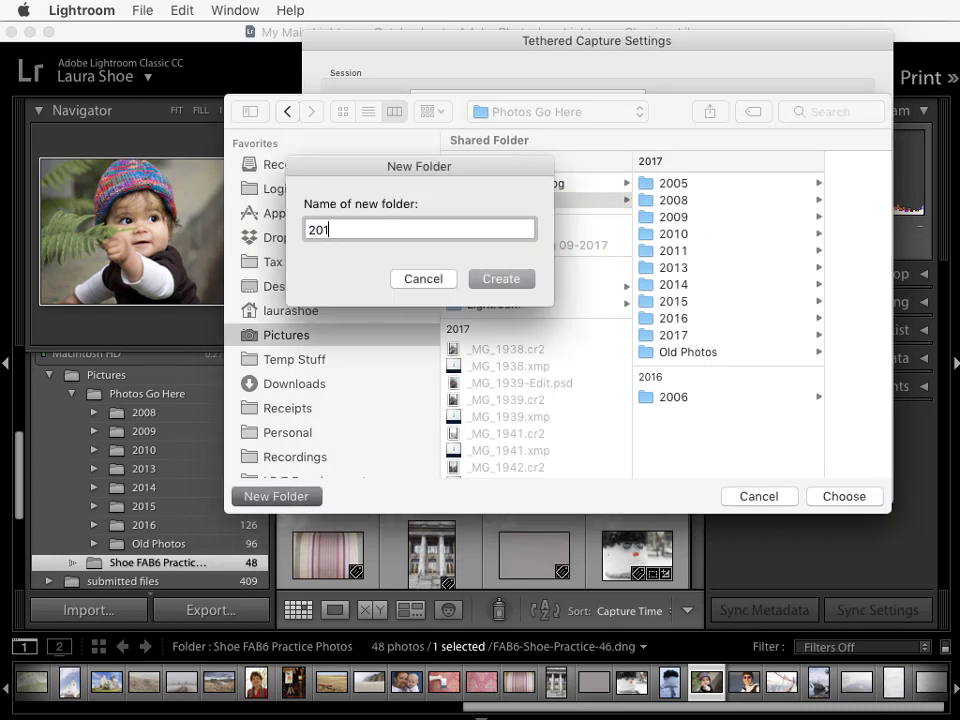
left_click(507, 288)
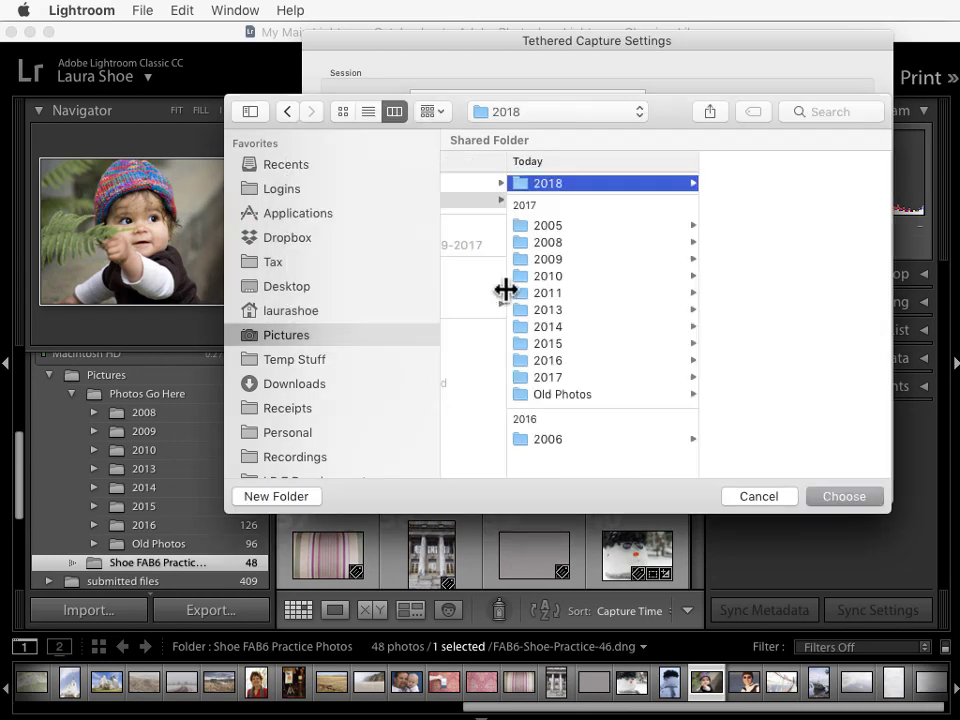
left_click(836, 496)
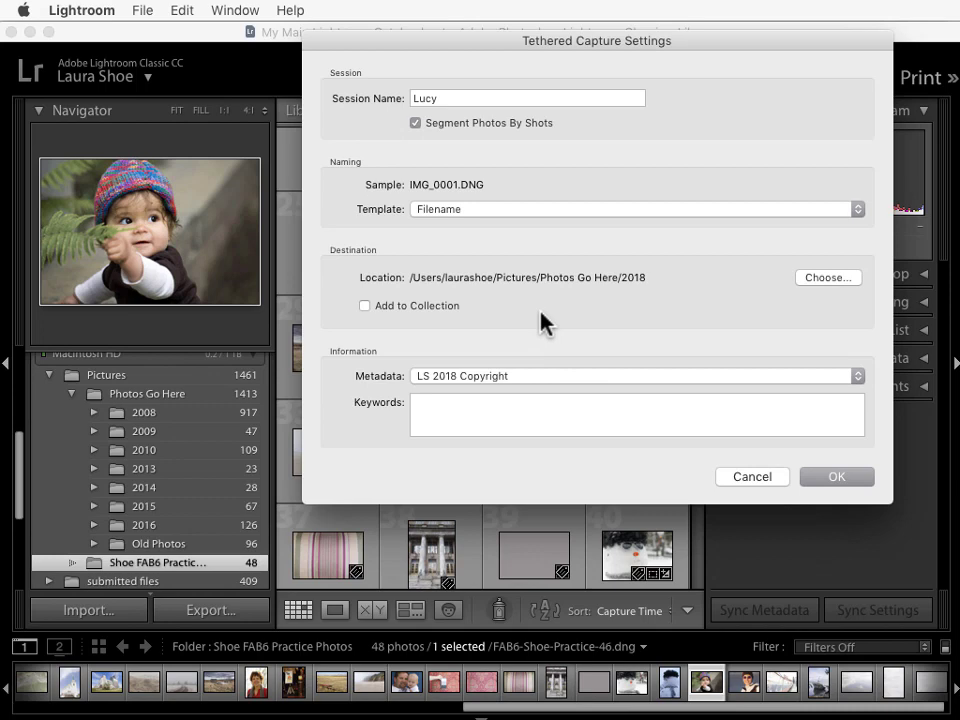
Accept the settings with Add to Collection unchecked and enter 'Lucy Asleep' as the initial shot name
left_click(368, 306)
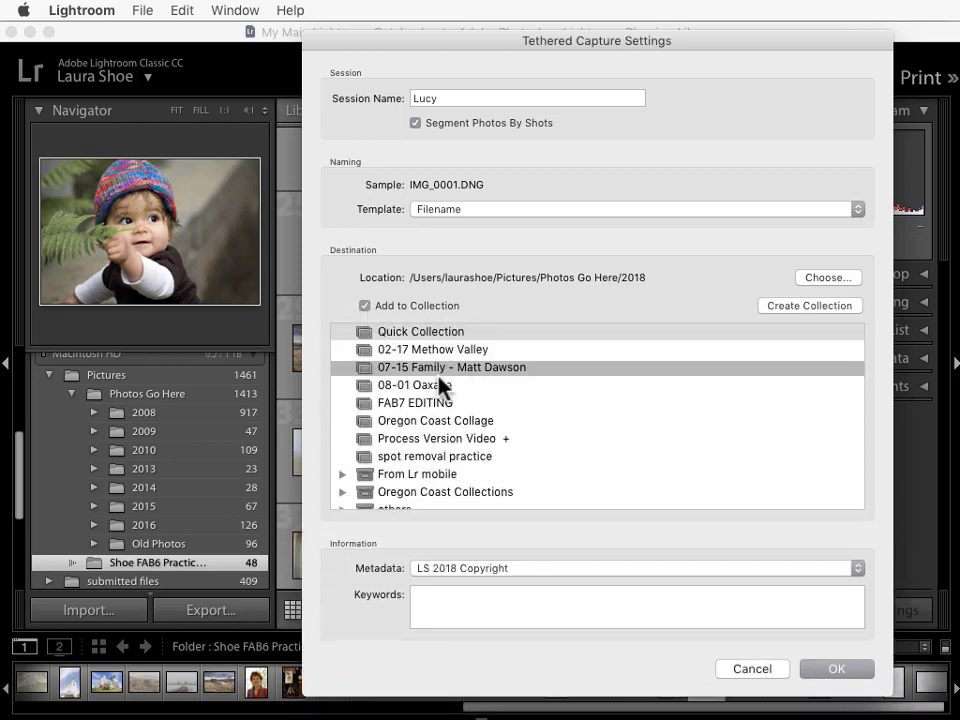
left_click(419, 309)
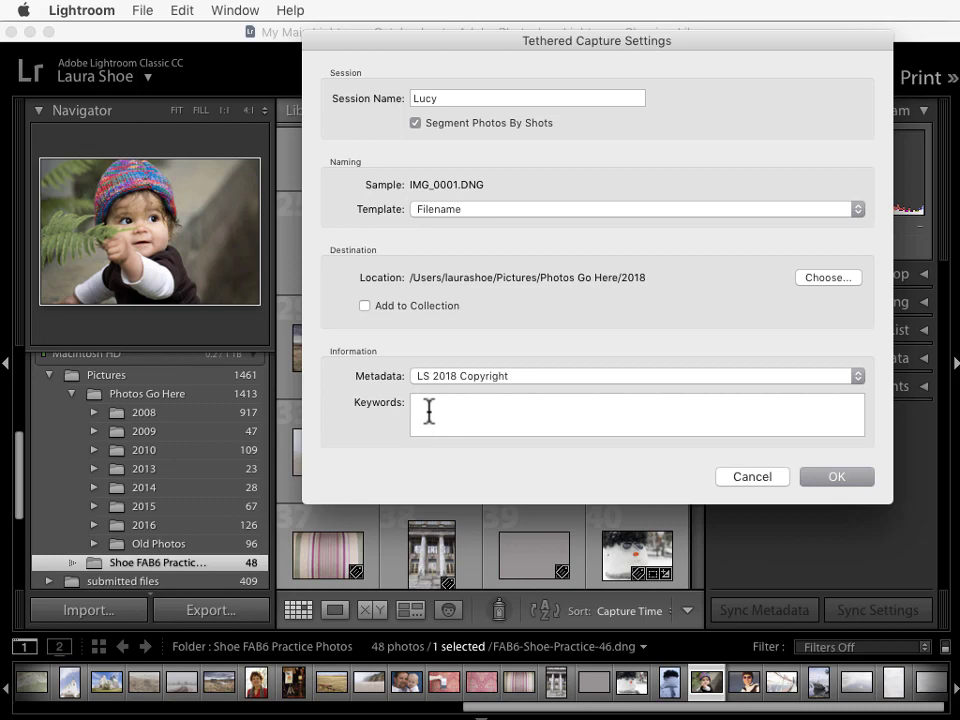
left_click(838, 478)
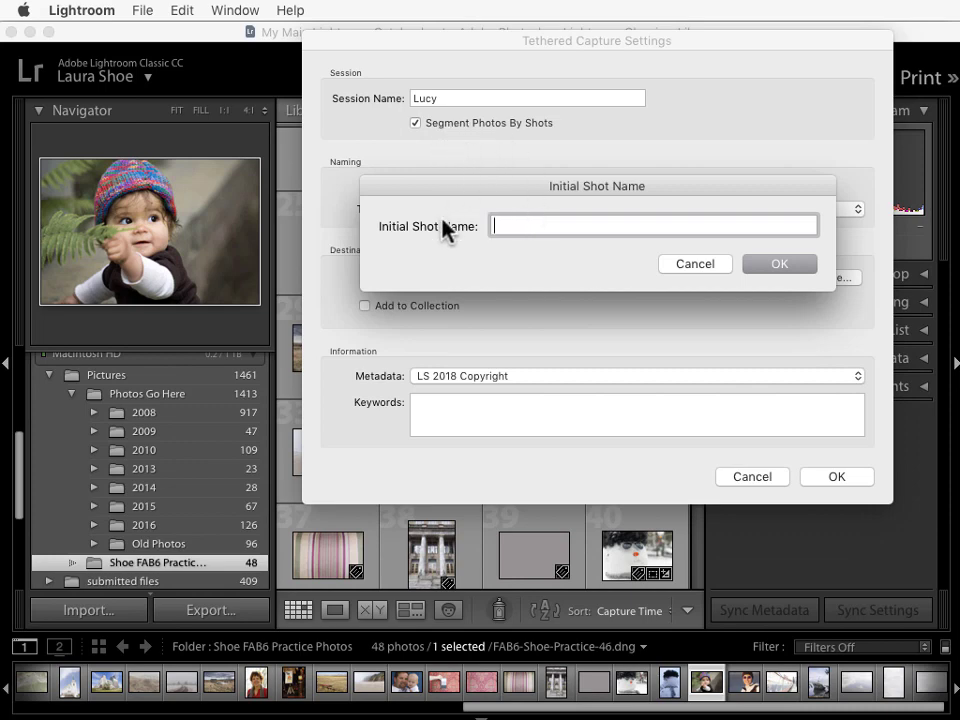
type("Lucy Asleep")
Confirm the Lucy Asleep shot name and move the tether bar to the top of the screen
left_click(776, 264)
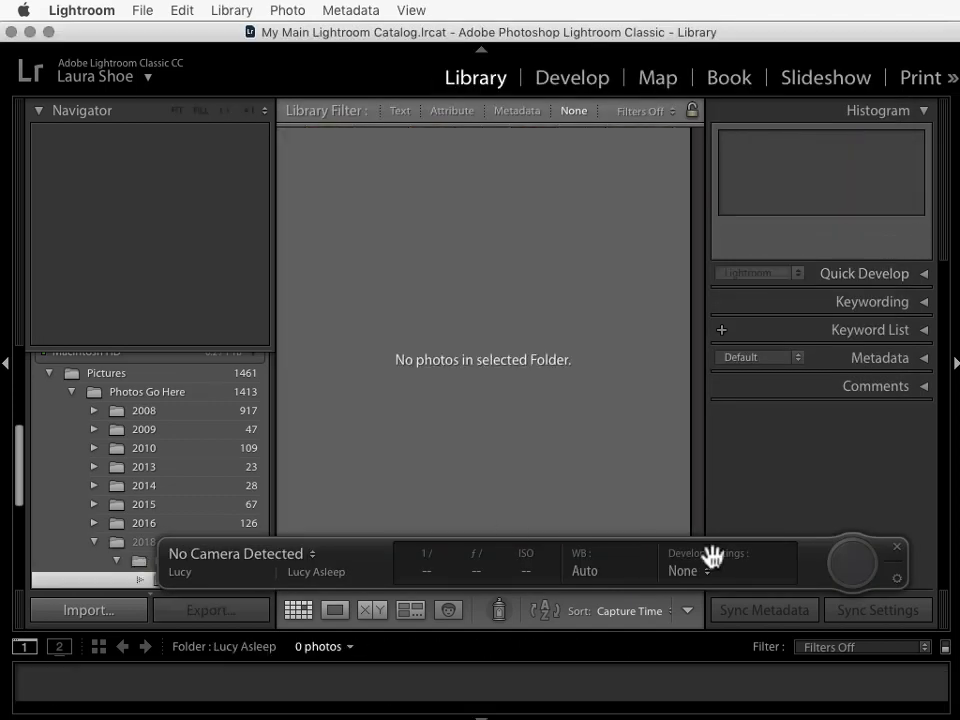
left_click_drag(814, 561, 789, 272)
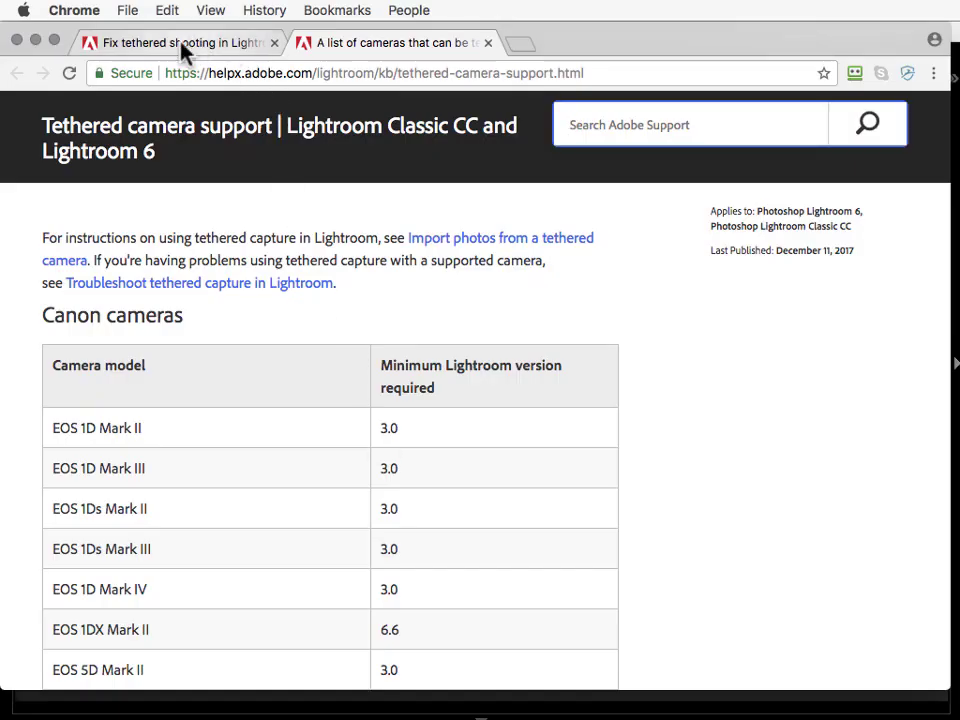
Read Chrome's Troubleshoot tethered capture article, then minimize Chrome to return to Lightroom
left_click(175, 47)
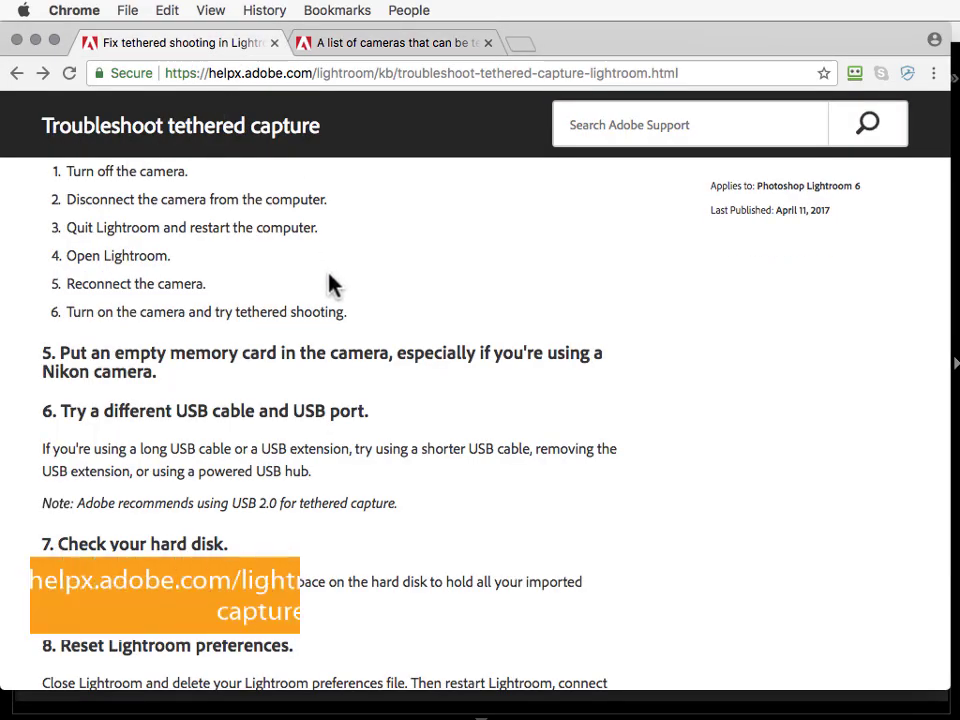
scroll(330, 280, "up", 15)
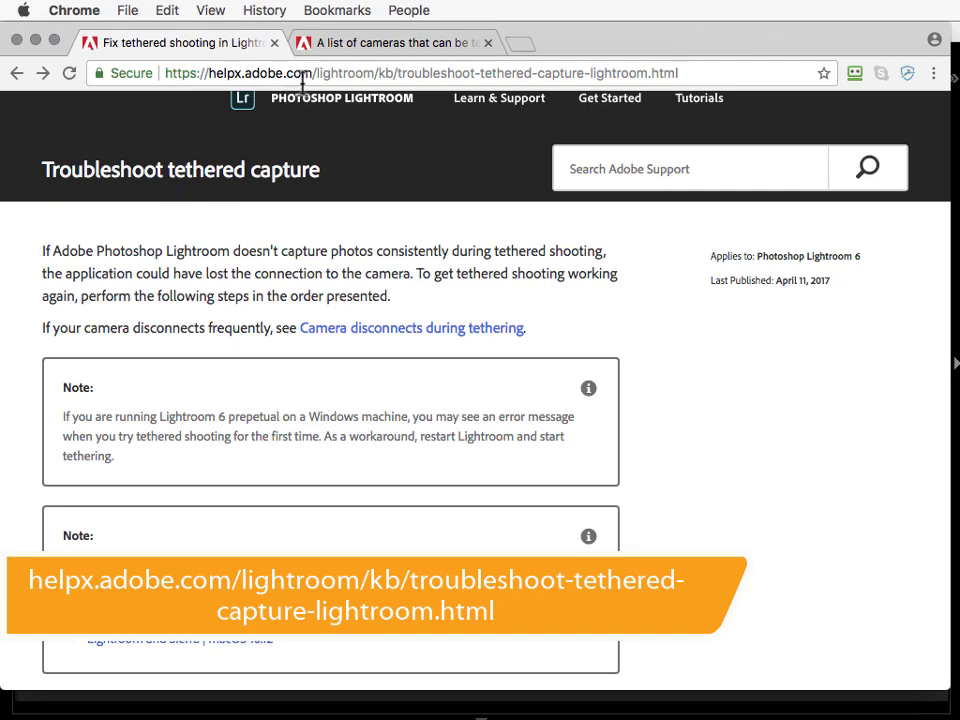
left_click(35, 40)
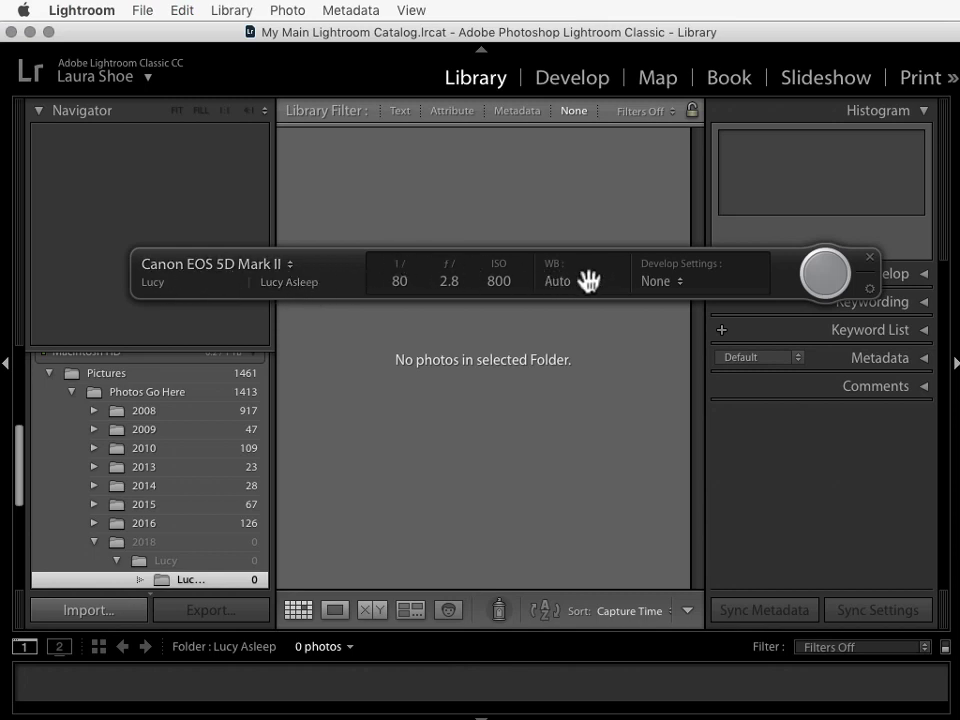
Keep Develop Settings at None and capture a tethered shot of the sleeping dog
left_click(677, 281)
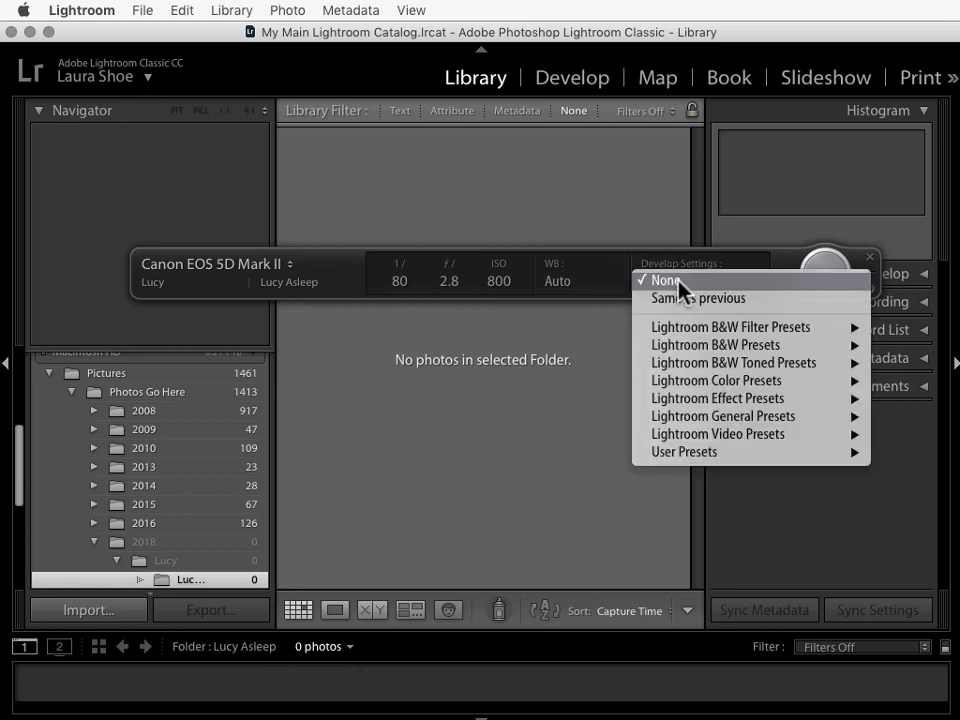
left_click(679, 283)
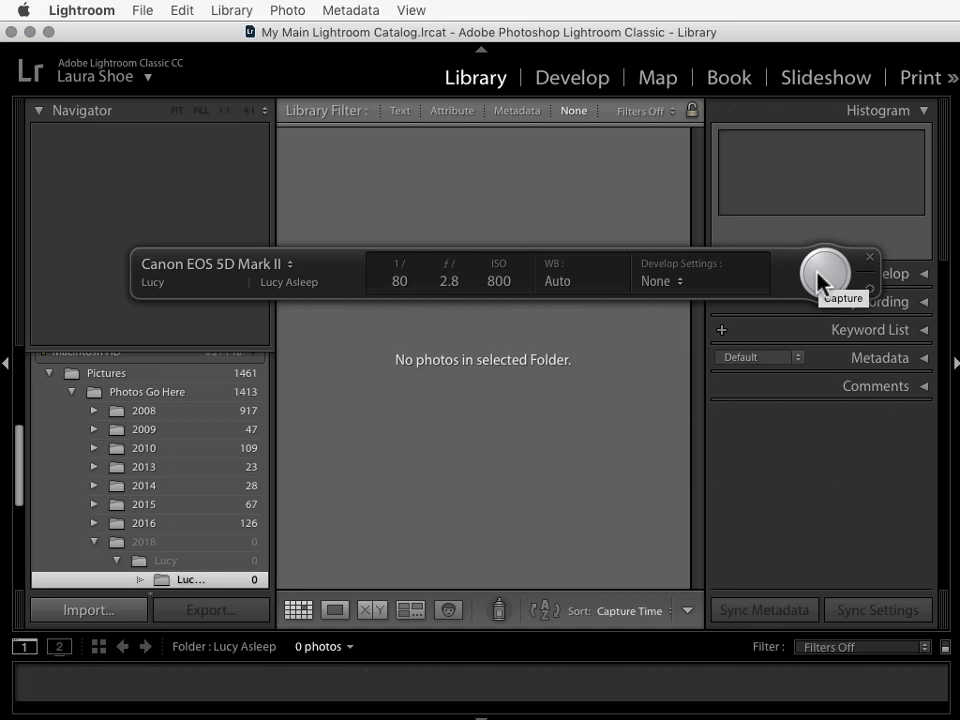
left_click(818, 272)
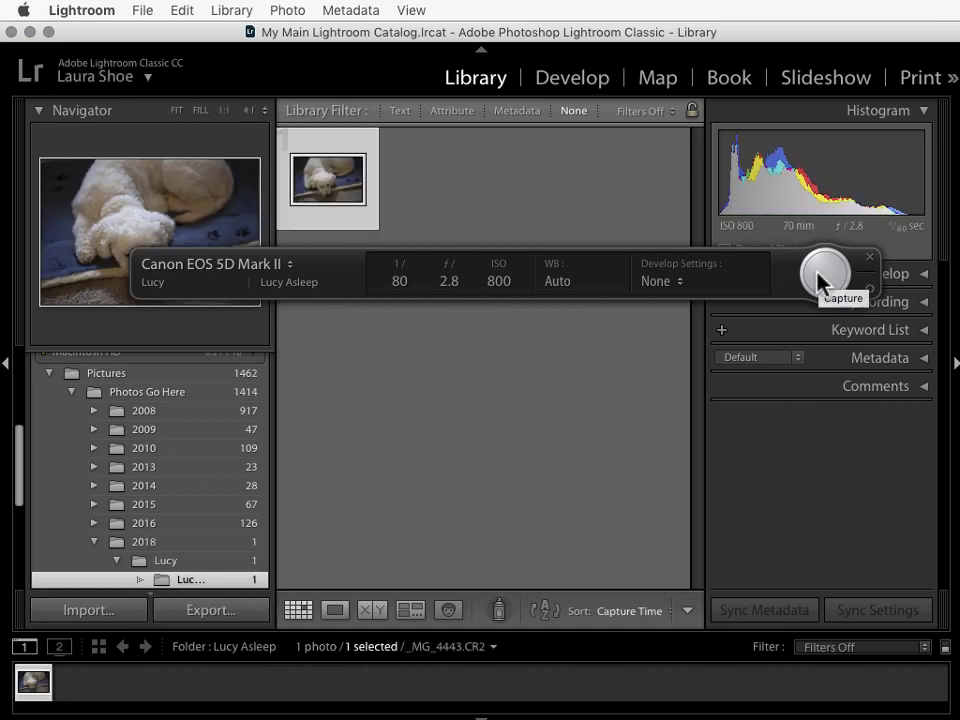
Show _MG_4443.CR2 enlarged in Loupe, with the capture bar moved below the photo
double_click(340, 182)
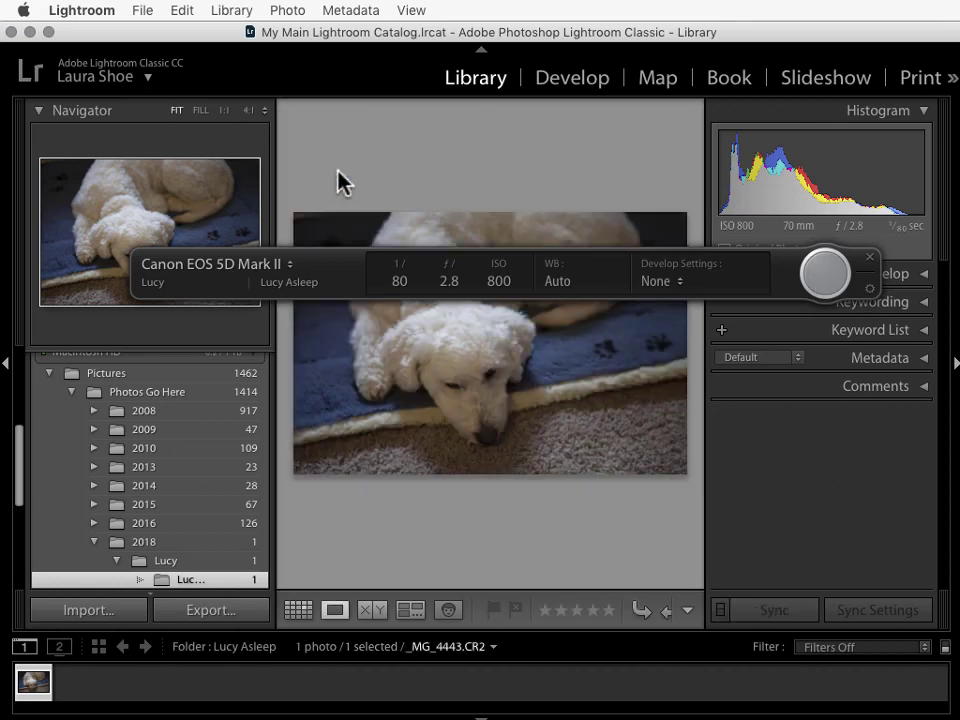
left_click_drag(786, 260, 799, 551)
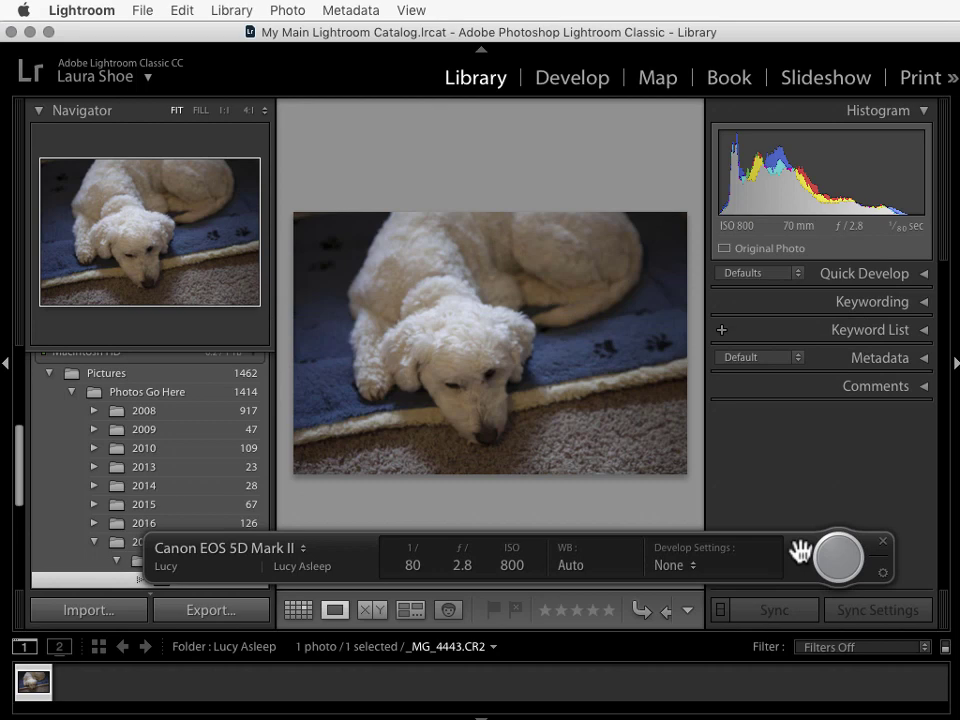
key("alt")
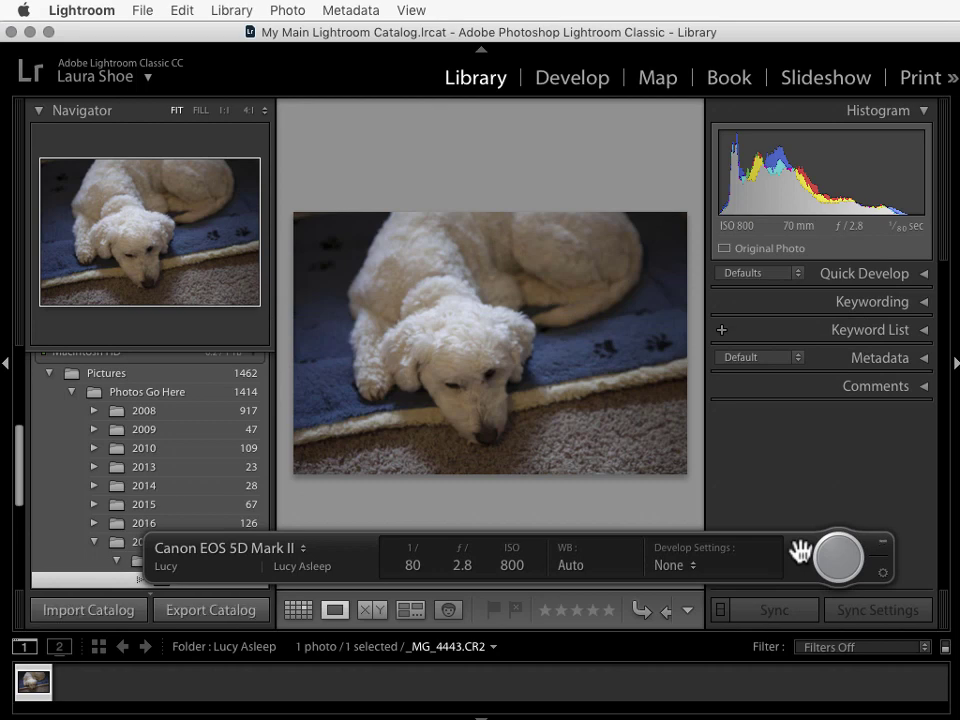
left_click(883, 553, "alt")
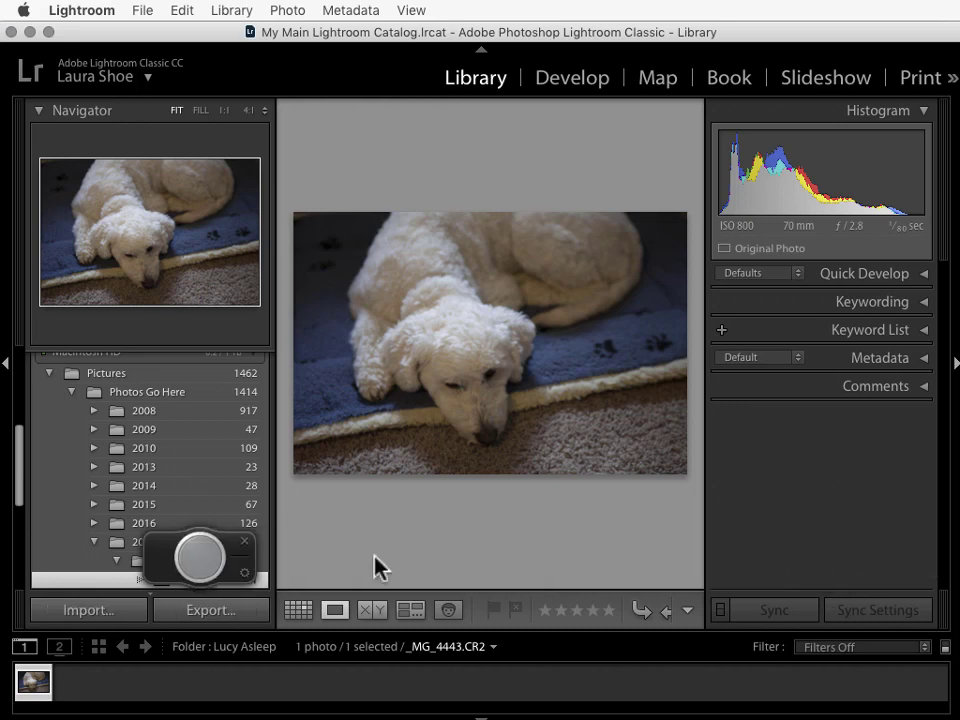
key("alt")
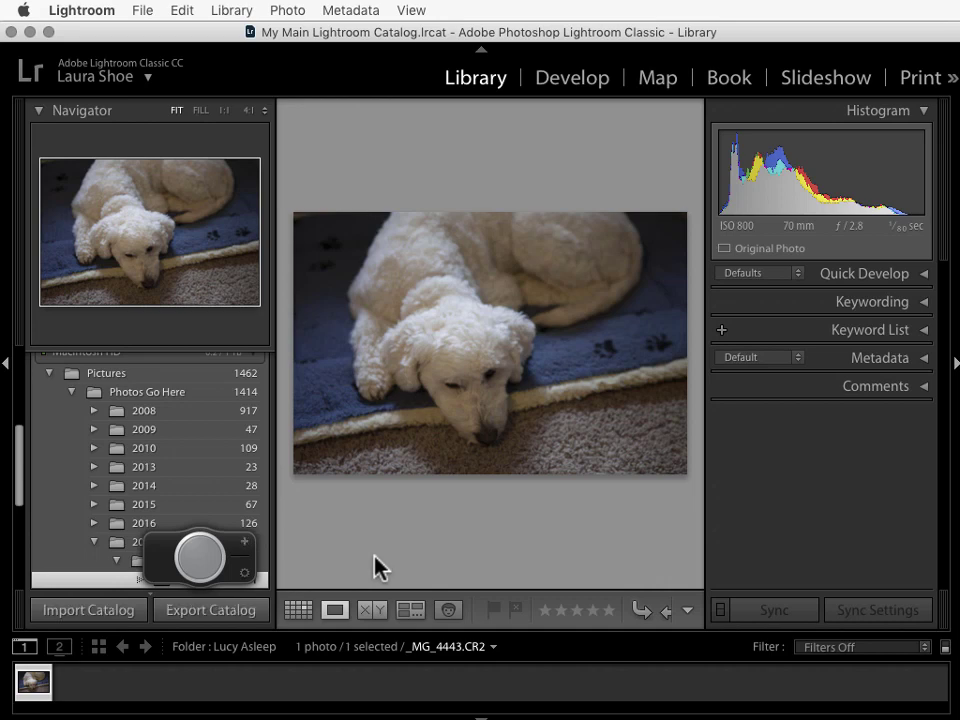
left_click(247, 556, "alt")
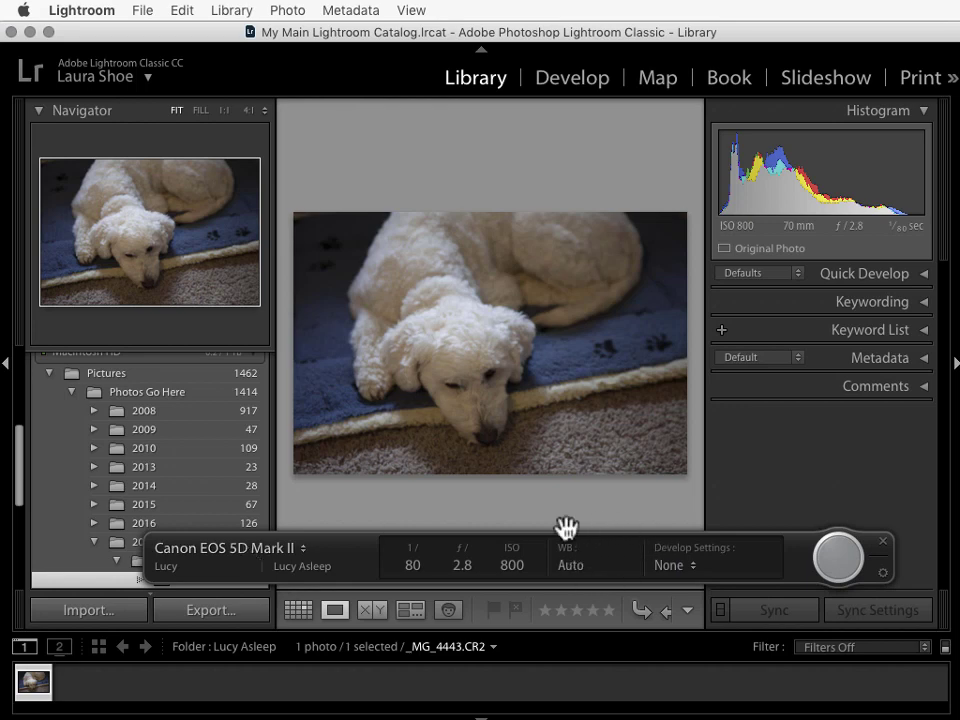
left_click(146, 14)
mouse_move(187, 193)
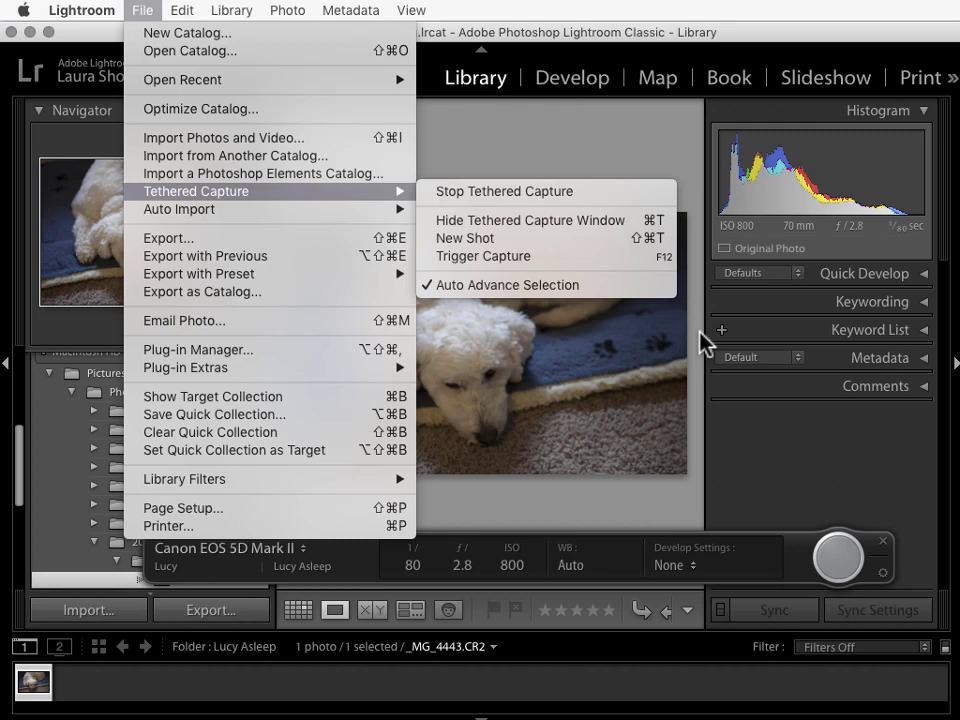
key("Escape")
key("super+t")
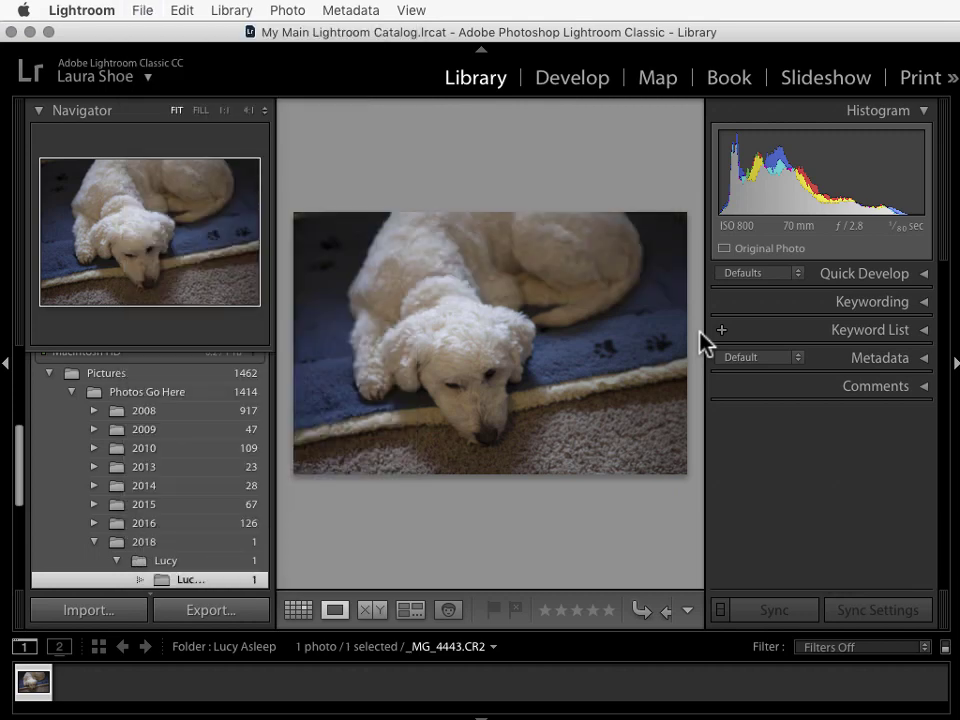
key("super+t")
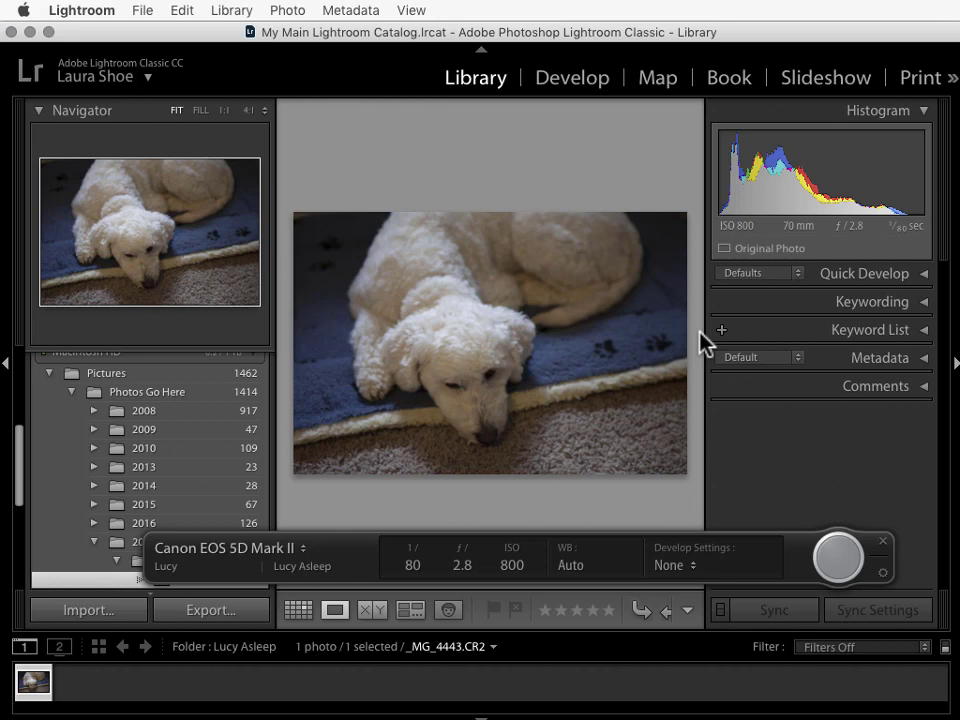
Zoom the photo to 1:1 and back to fit, then float the capture bar mid-photo
left_click(497, 345)
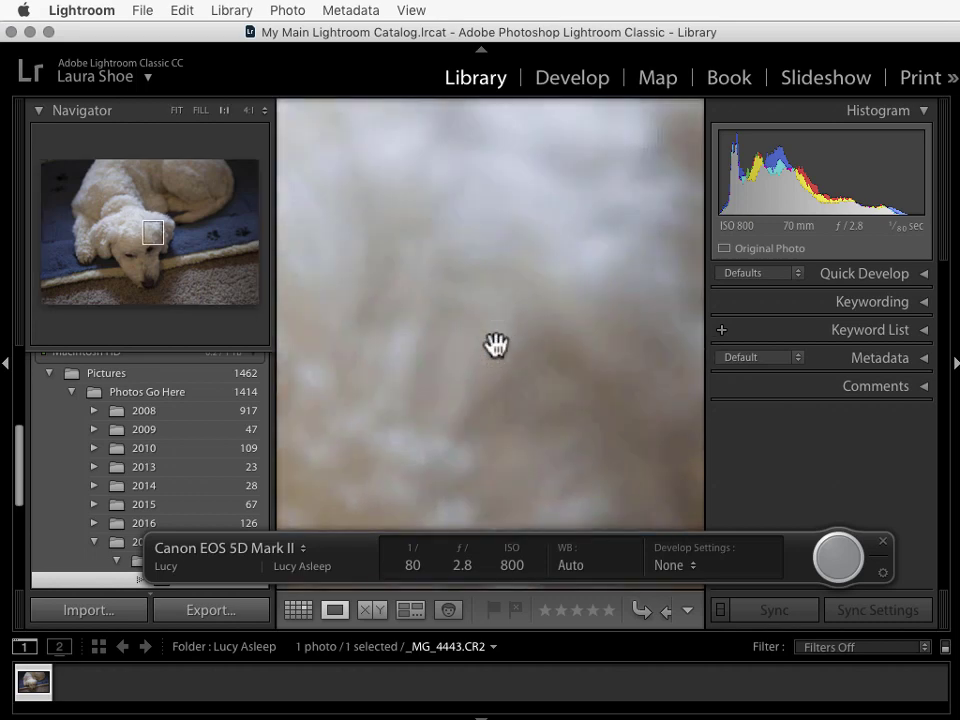
left_click(456, 407)
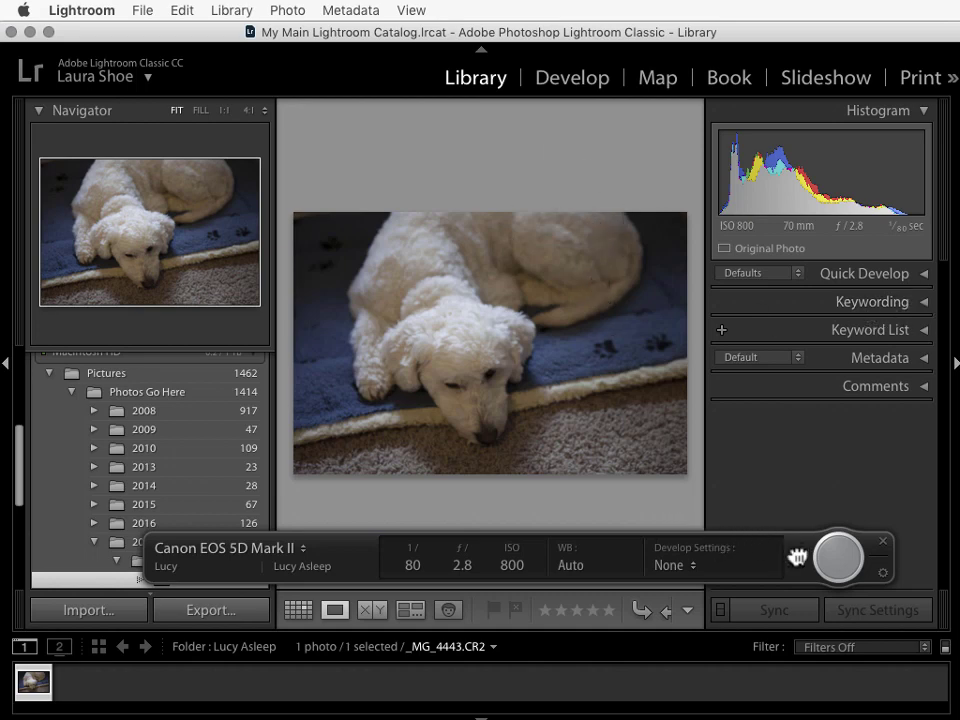
left_click_drag(797, 553, 778, 309)
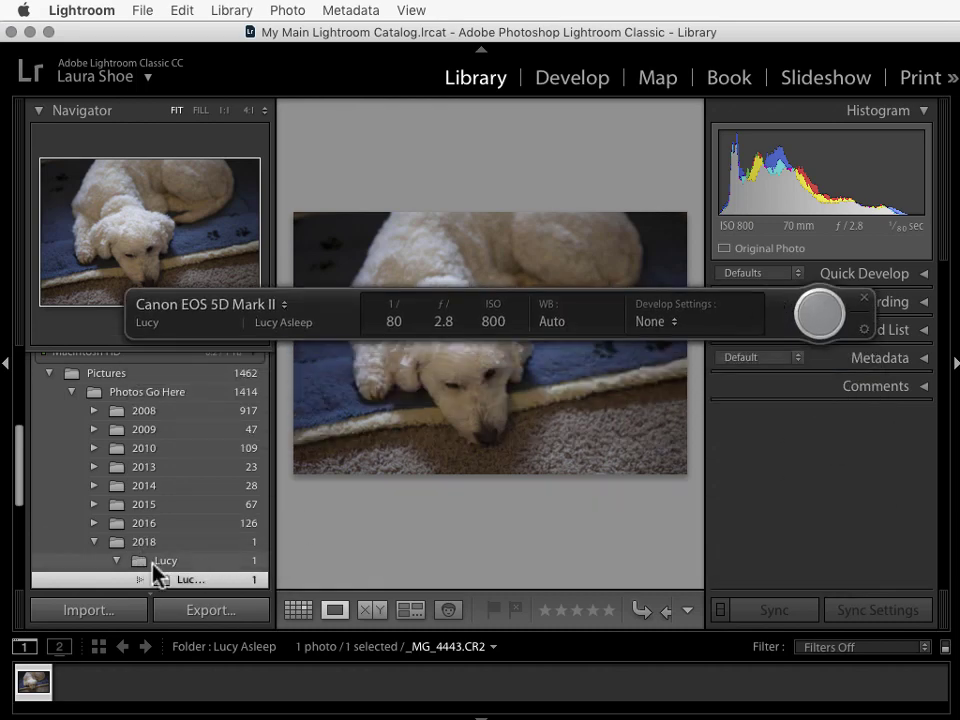
Widen the left panel and browse the Lucy folder in the Folders panel
left_click_drag(274, 557, 320, 558)
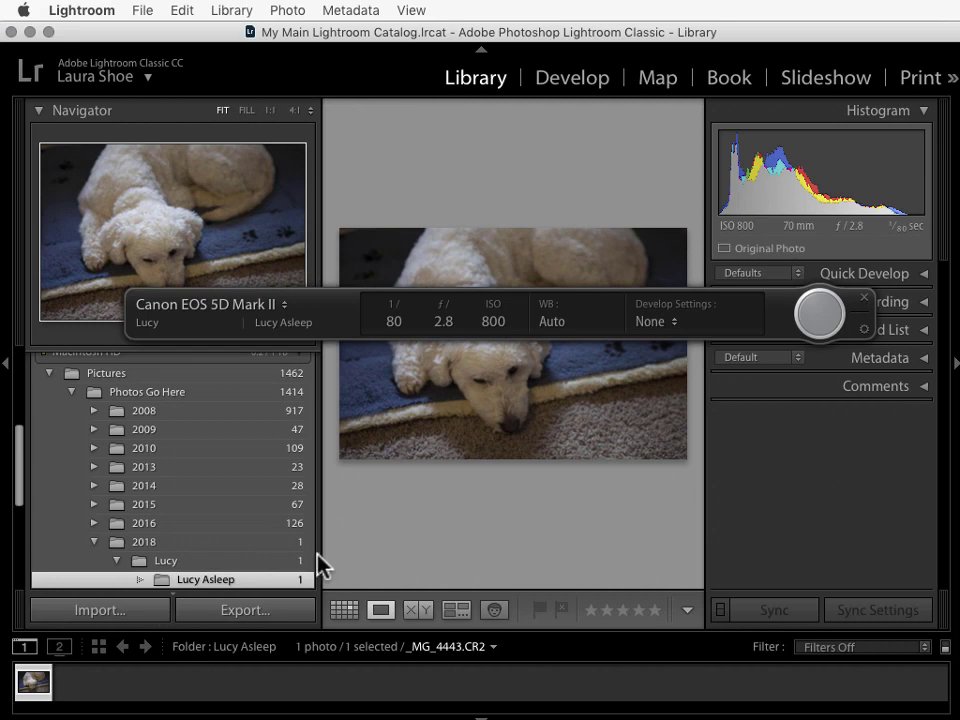
left_click(193, 563)
scroll(194, 566, "down", 2)
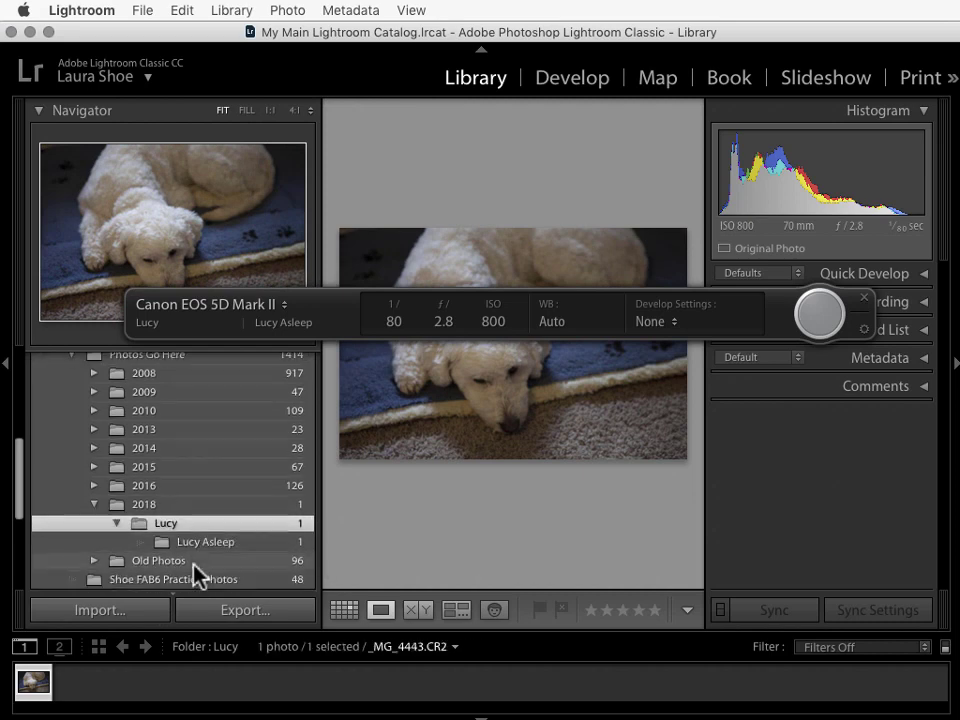
Display the Lucy folder and capture a second sleeping-dog shot, _MG_4444.CR2, into Lucy Asleep
left_click(191, 541)
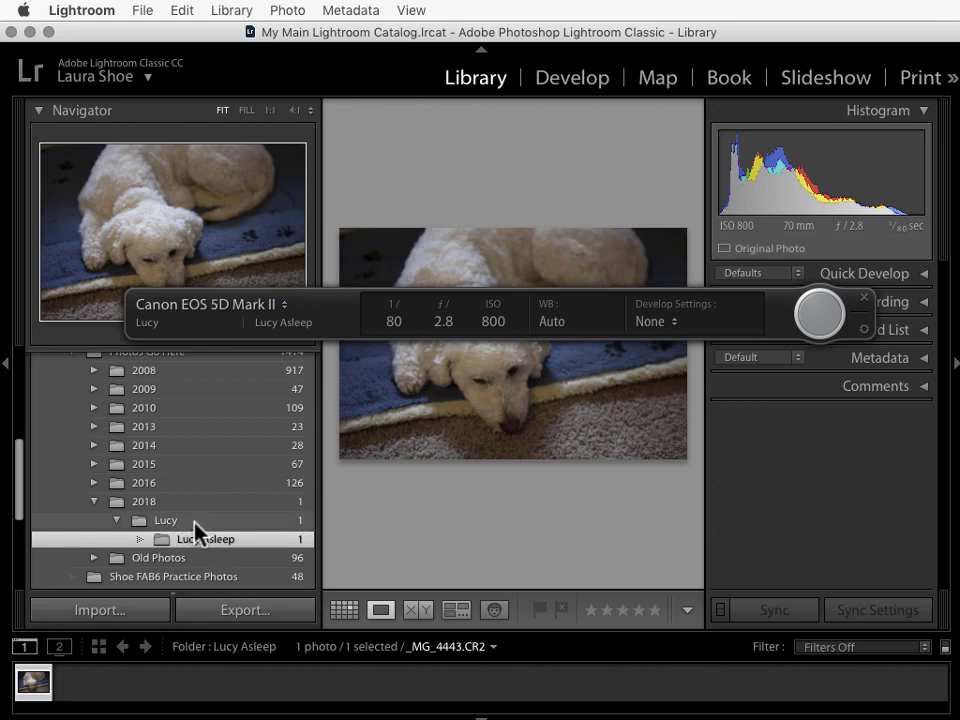
left_click(167, 522)
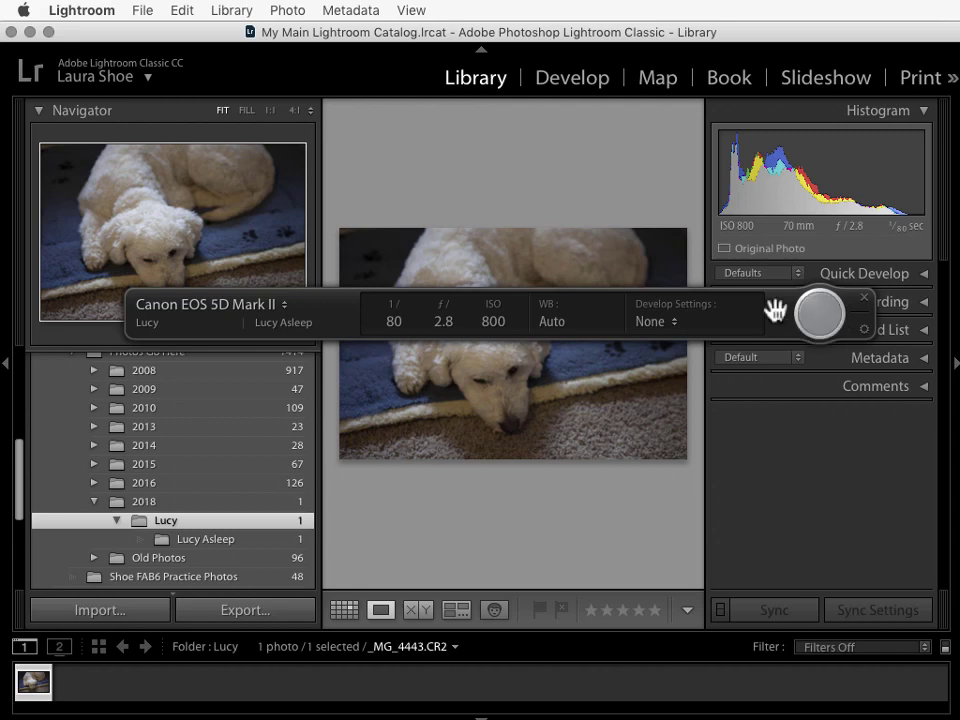
left_click(864, 297)
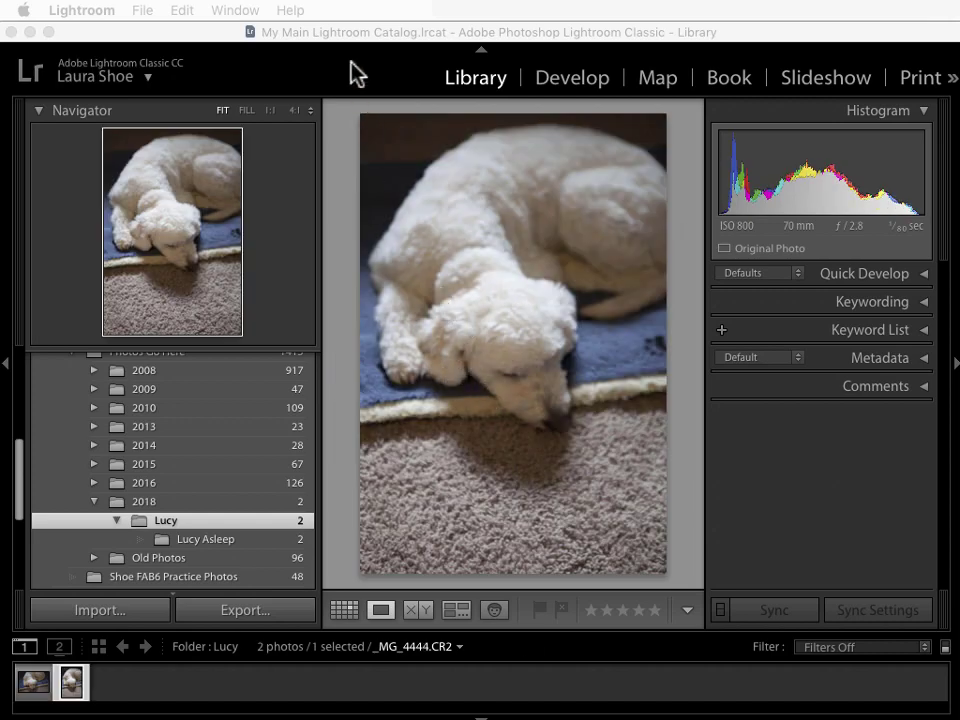
left_click(143, 12)
mouse_move(168, 205)
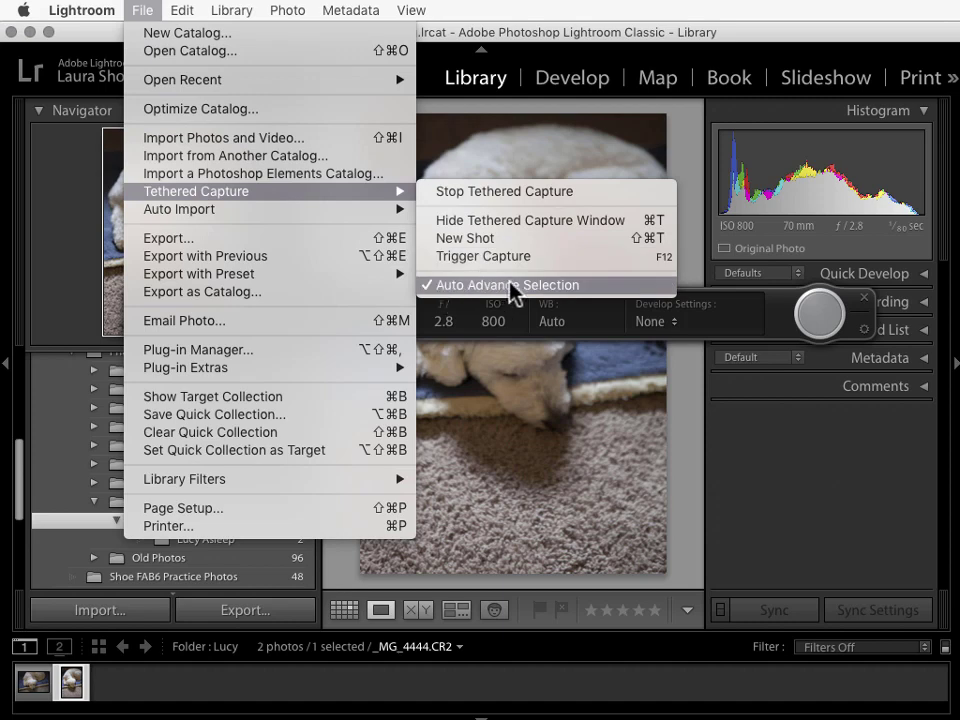
left_click(688, 176)
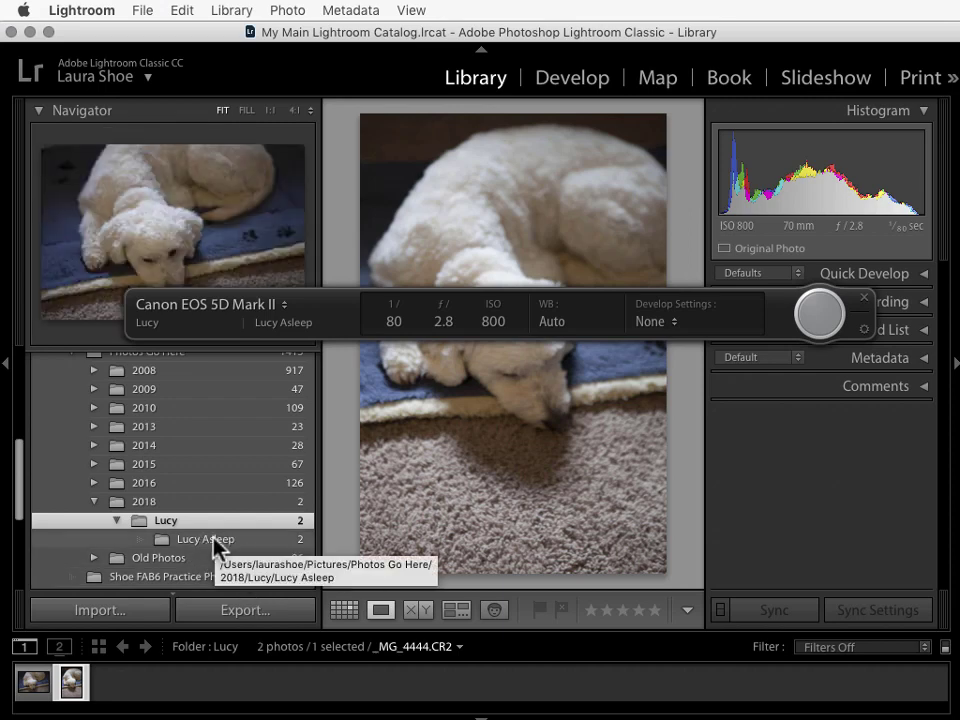
Change the tethered shot name from Lucy Asleep to Lucy Awake
left_click(307, 323)
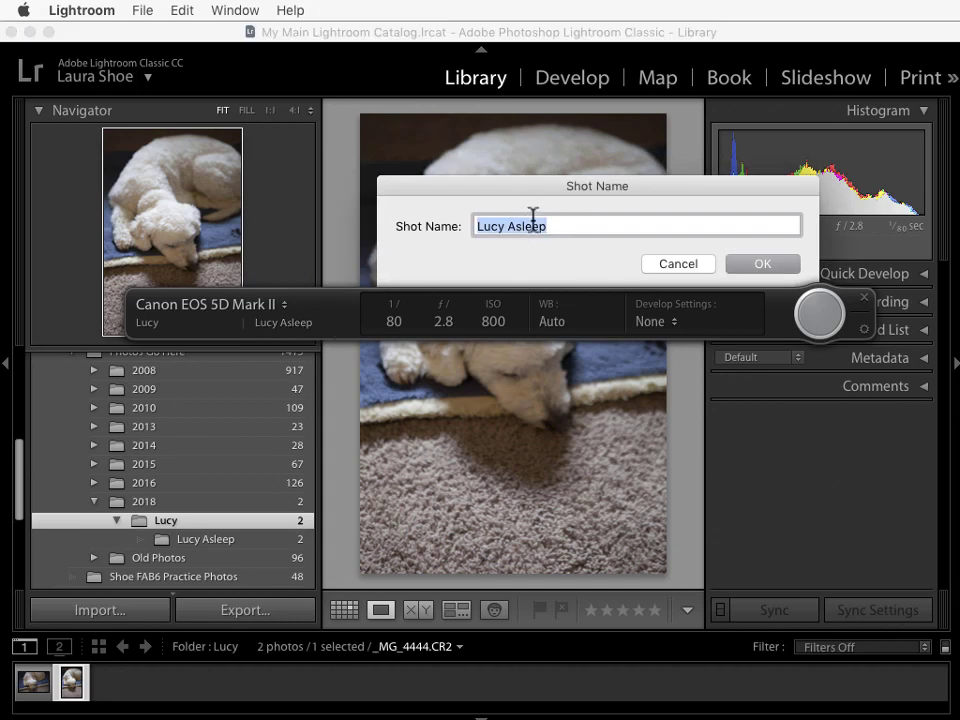
left_click_drag(565, 222, 511, 232)
type("Awake")
left_click(759, 264)
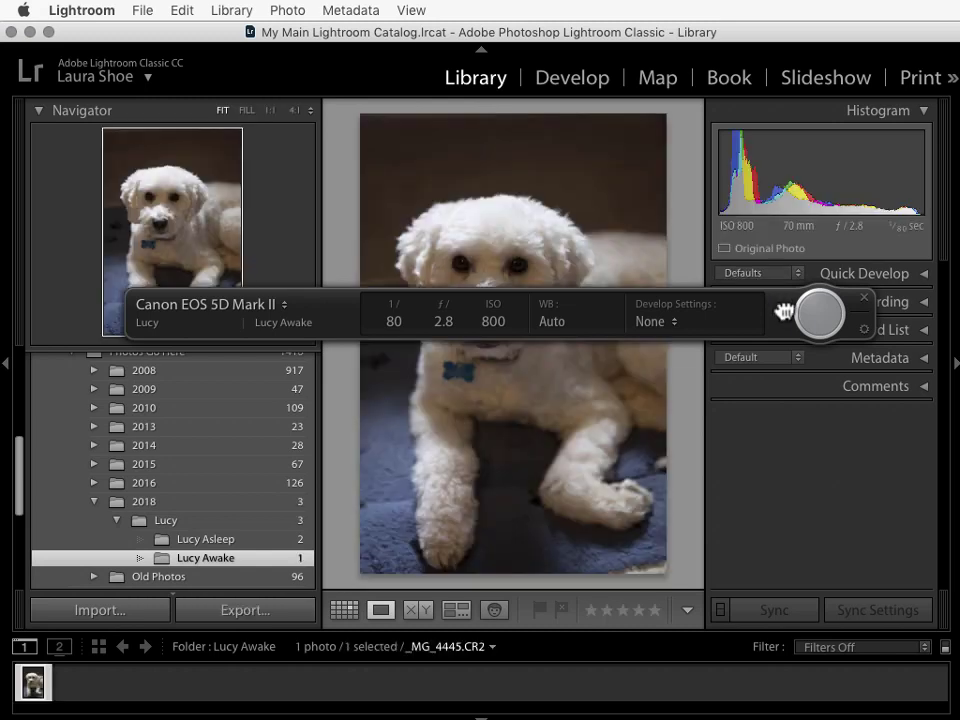
Drag the capture bar to the window bottom, hide it with Cmd+T, cancel a new Shot Name prompt, then show the bar again
left_click_drag(782, 314, 771, 628)
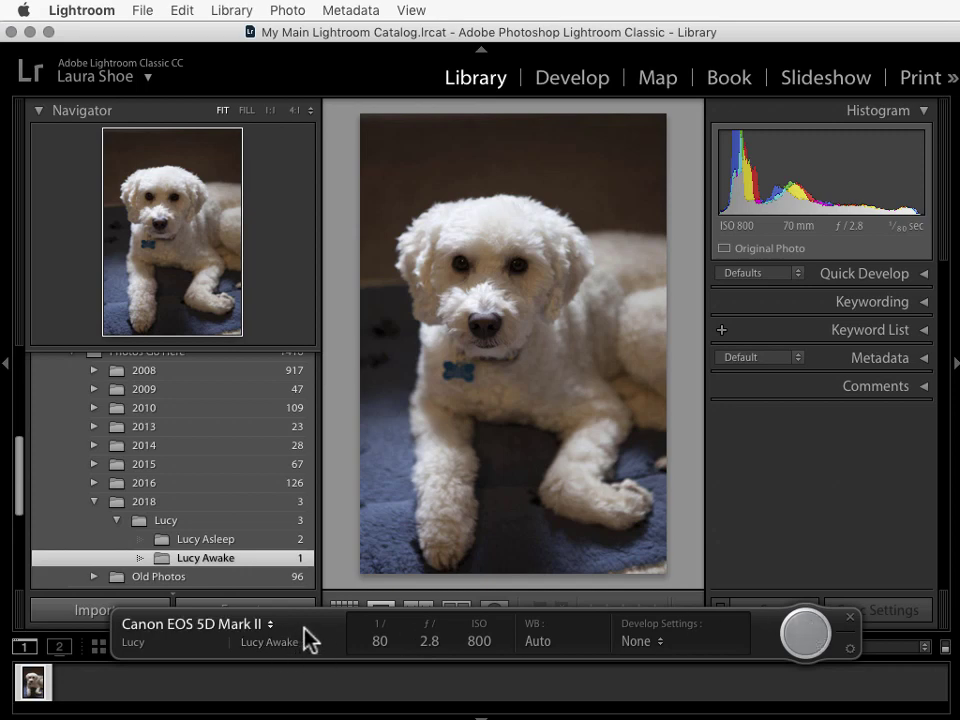
key("super+t")
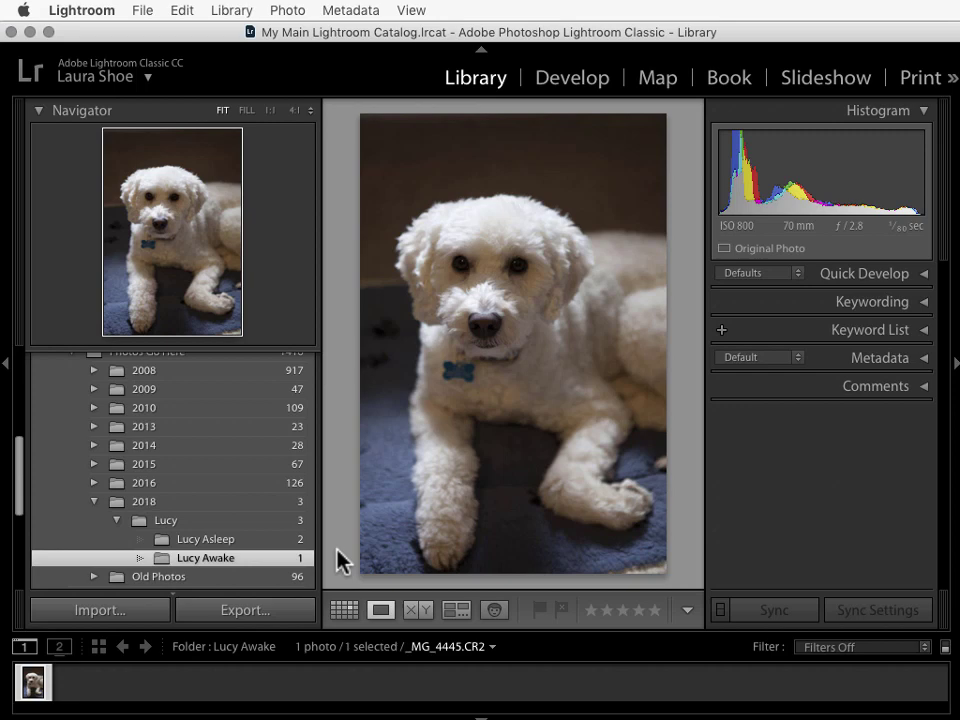
key("super+shift+t")
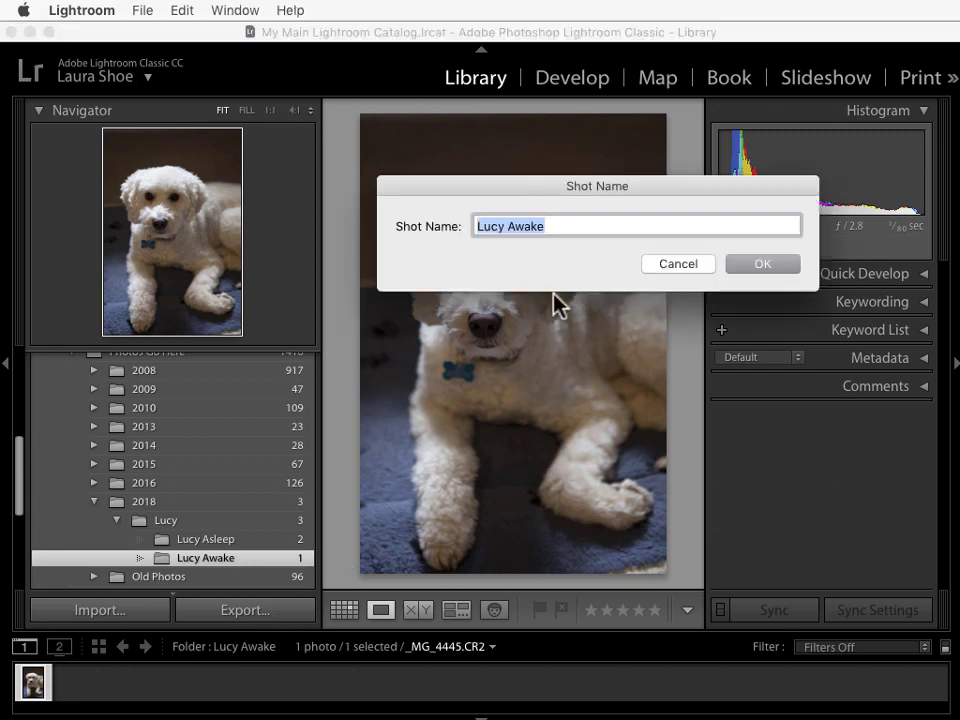
left_click(678, 264)
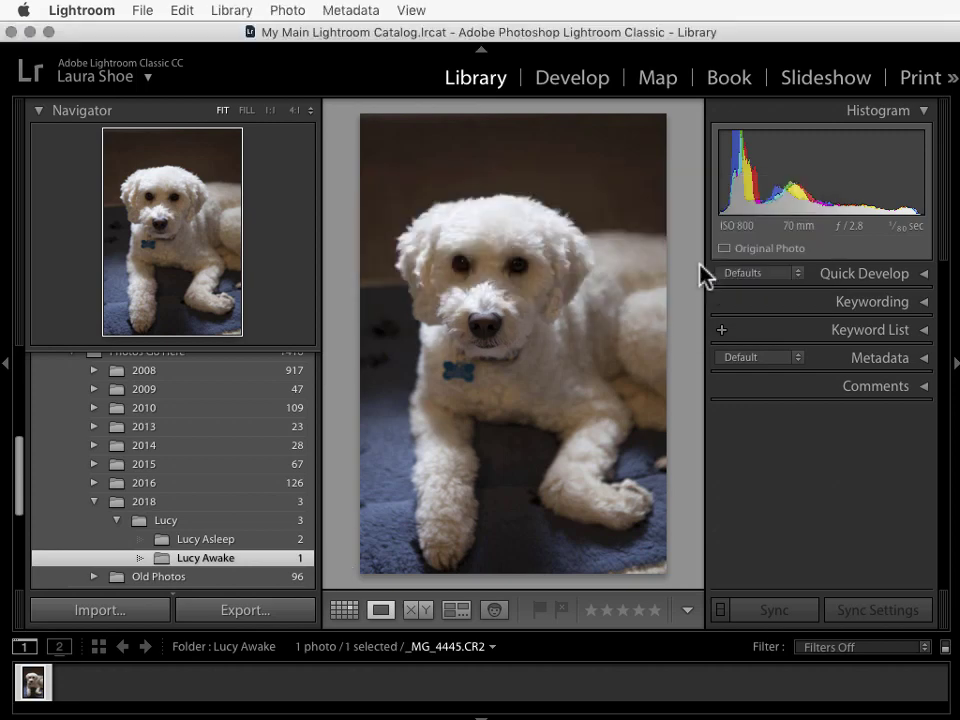
key("super+t")
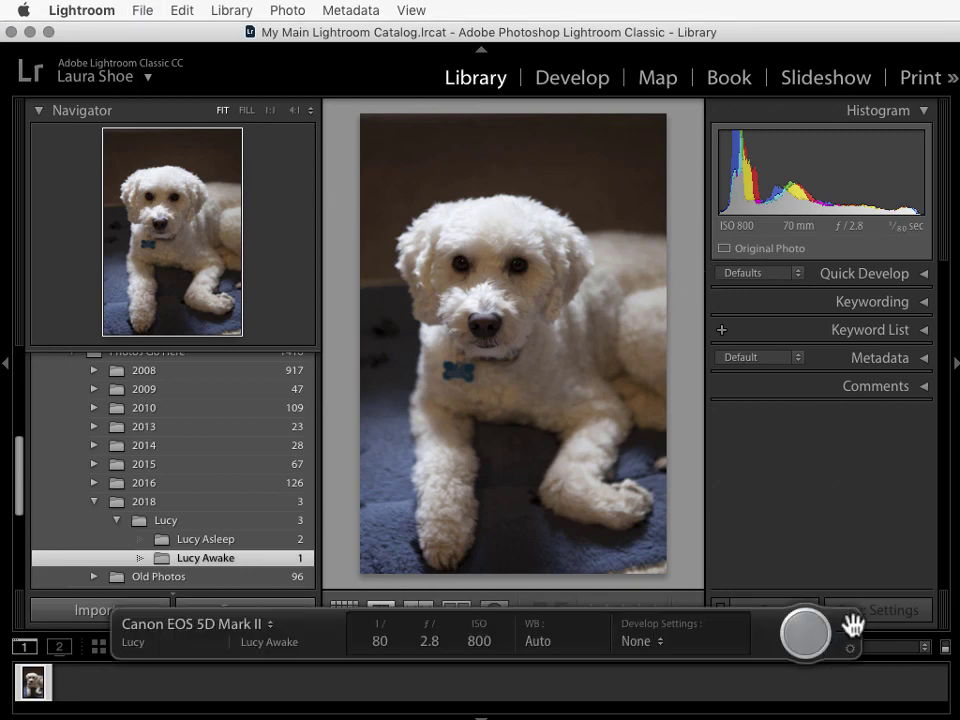
End the session with File > Tethered Capture > Stop Tethered Capture
left_click(143, 12)
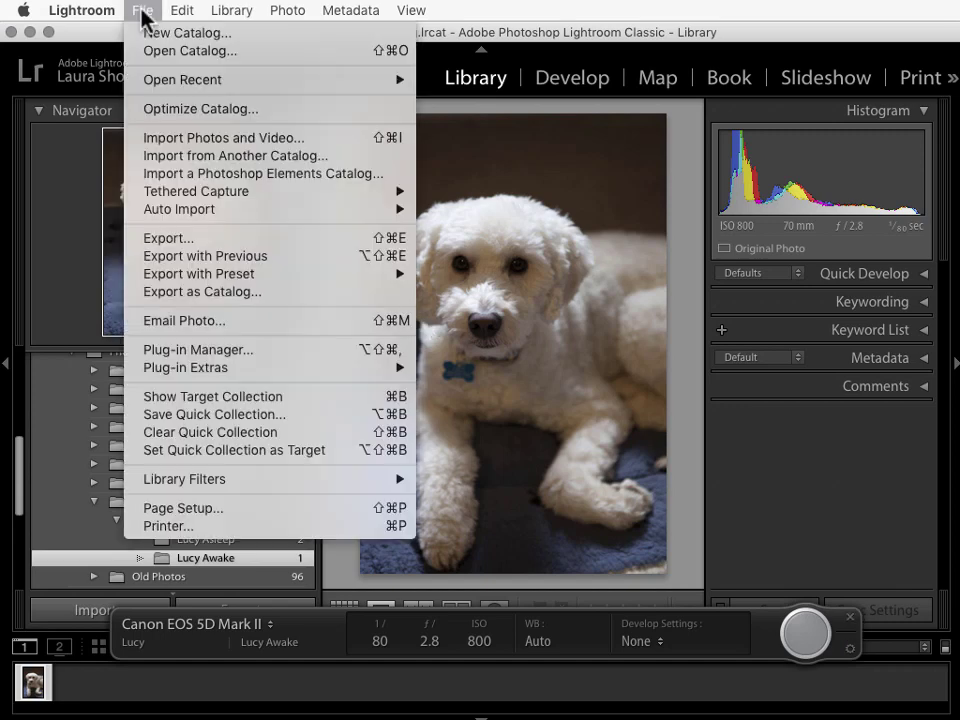
mouse_move(186, 195)
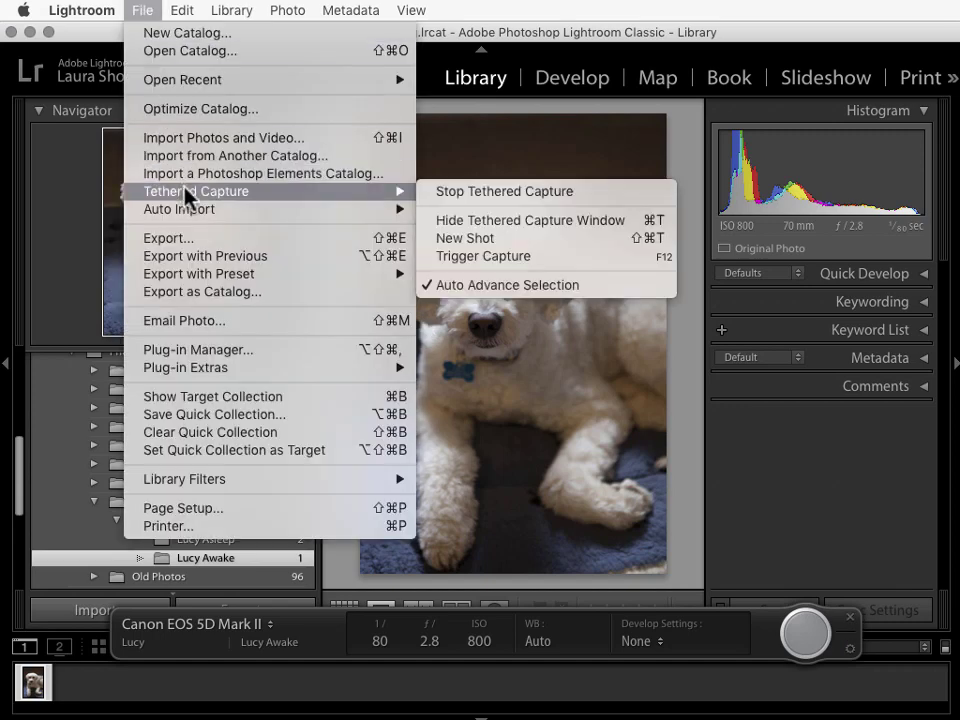
left_click(493, 202)
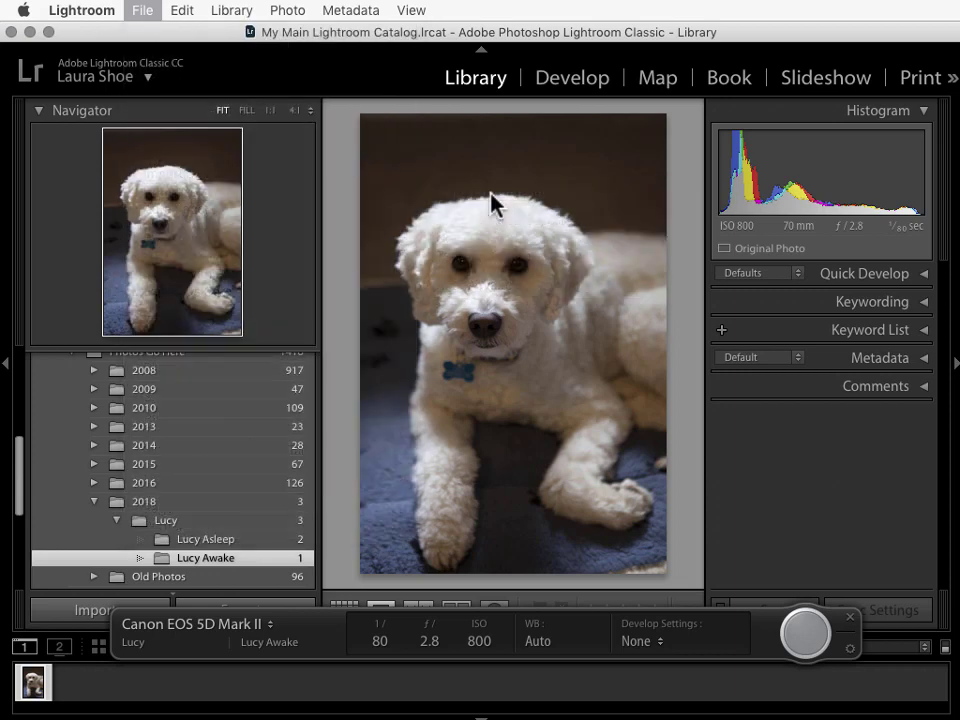